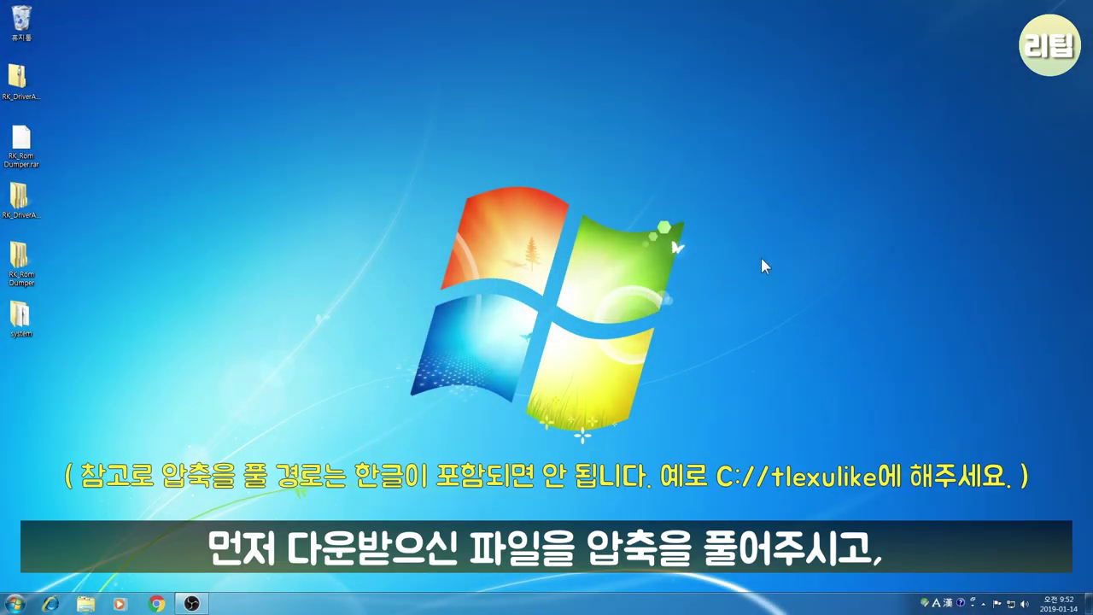
- Launch DriverInstall.exe from the Release_DriverAssitant folder inside the desktop's RK_DriverAssitant folder
double_click(32, 218)
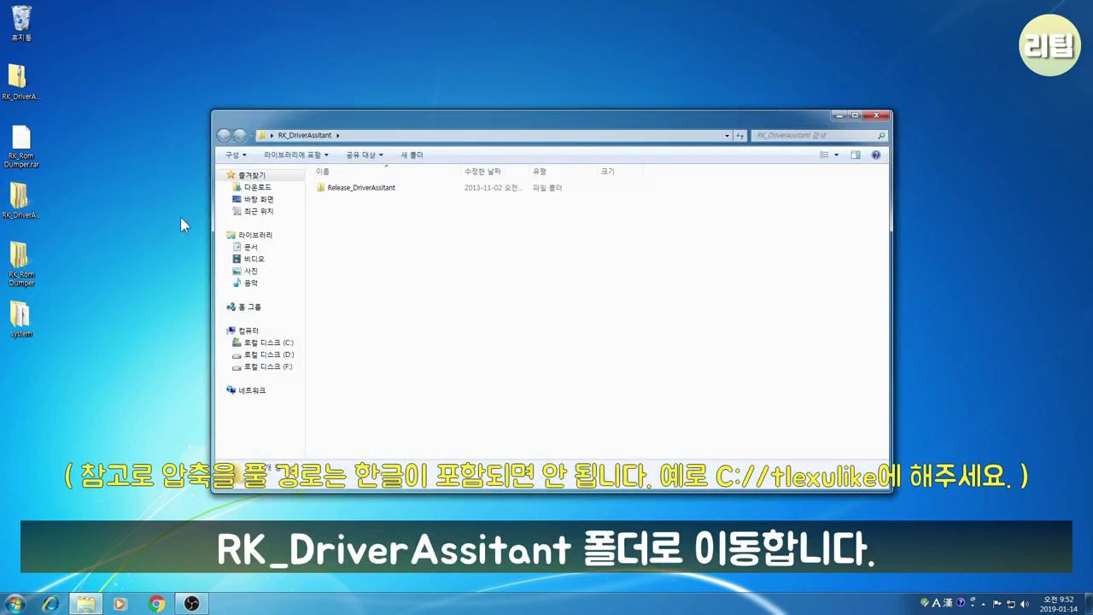
double_click(364, 189)
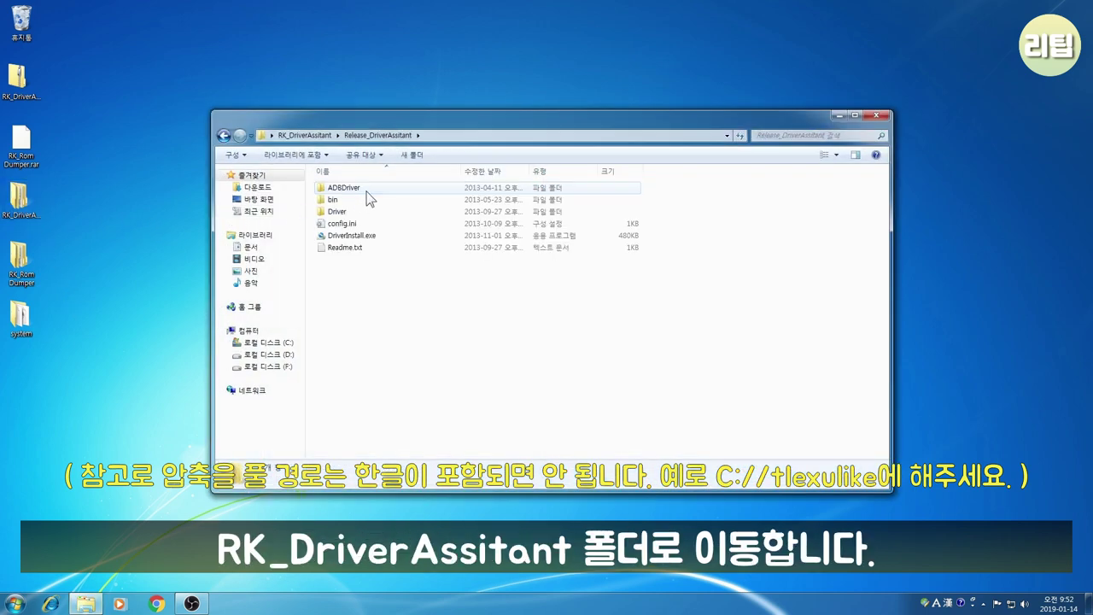
double_click(378, 243)
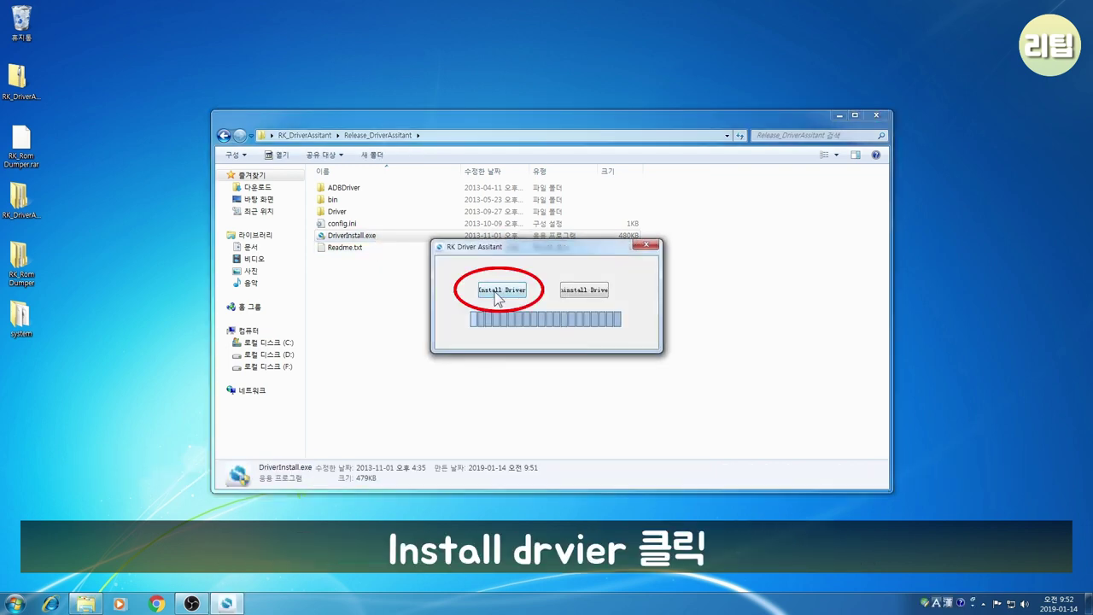
- Install the Rockchip driver, allow both device software installations, and close RK Driver Assitant
left_click(498, 290)
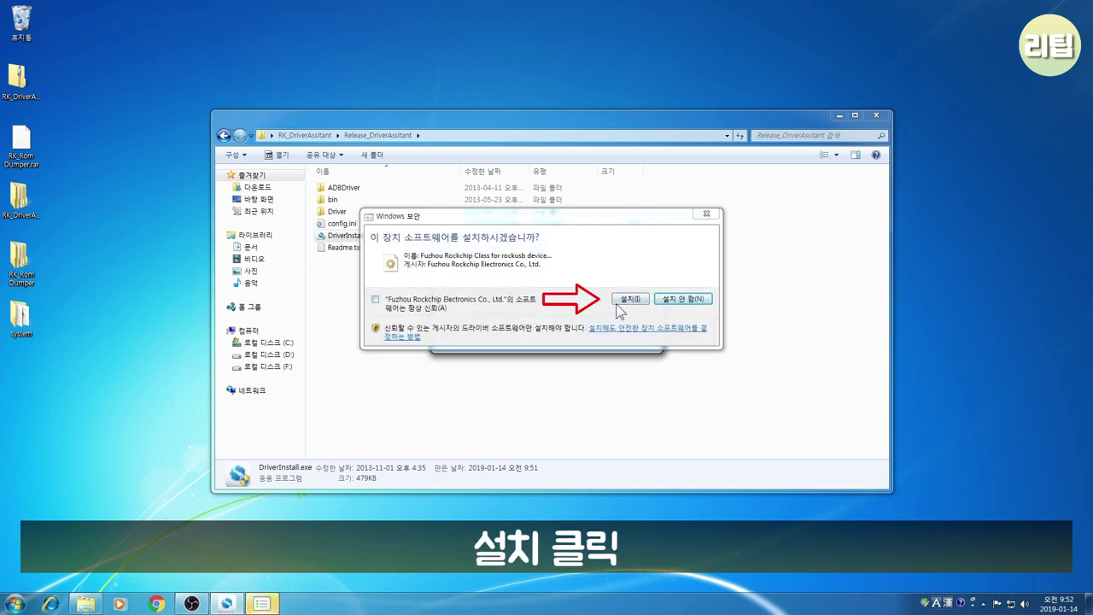
left_click(629, 299)
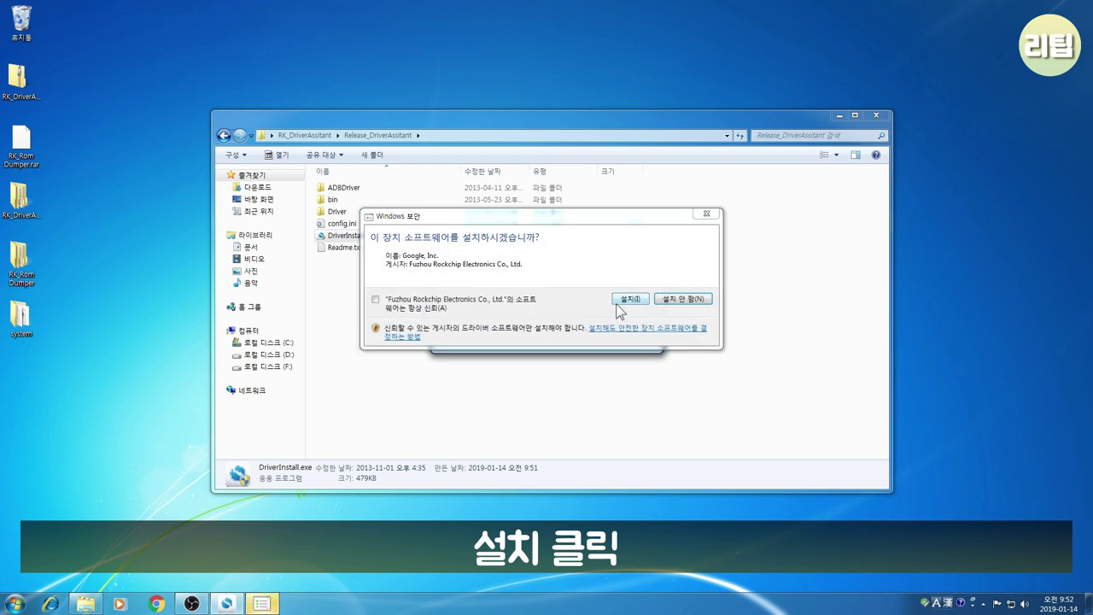
left_click(617, 302)
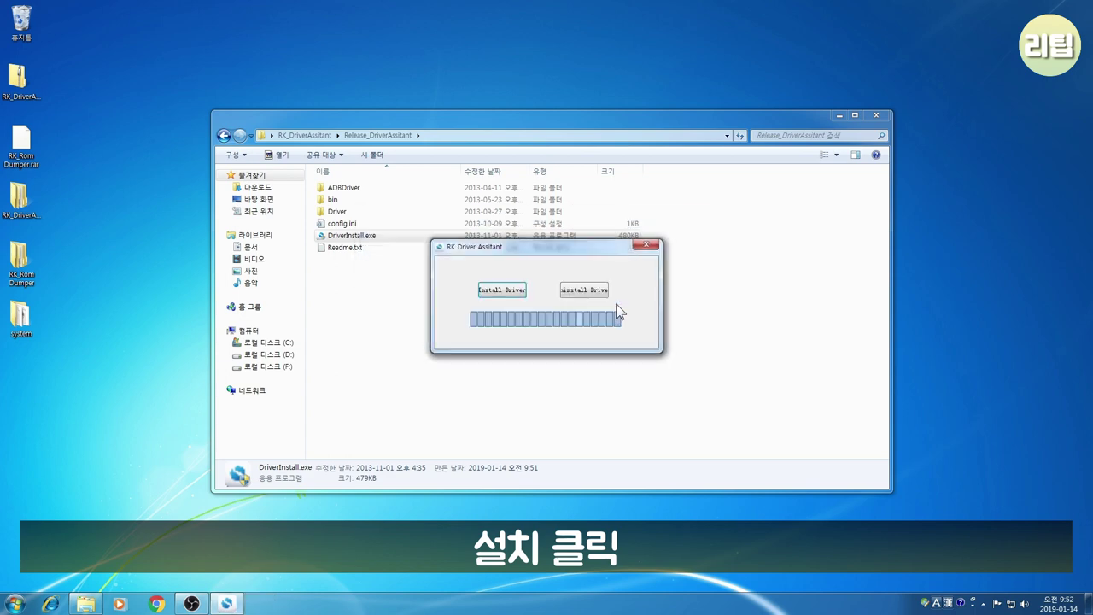
left_click(557, 335)
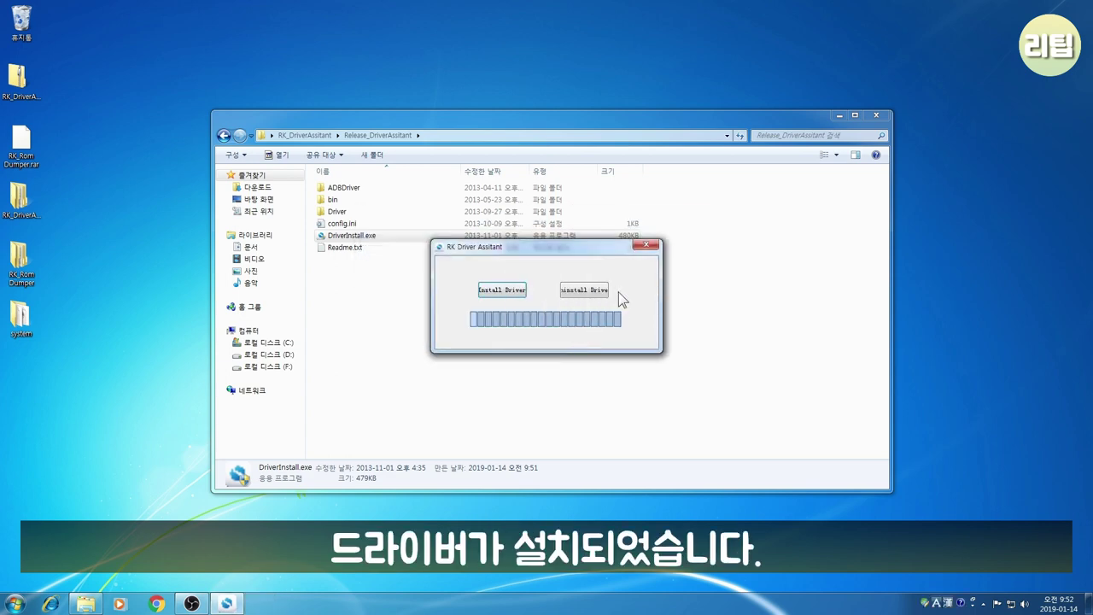
left_click(645, 247)
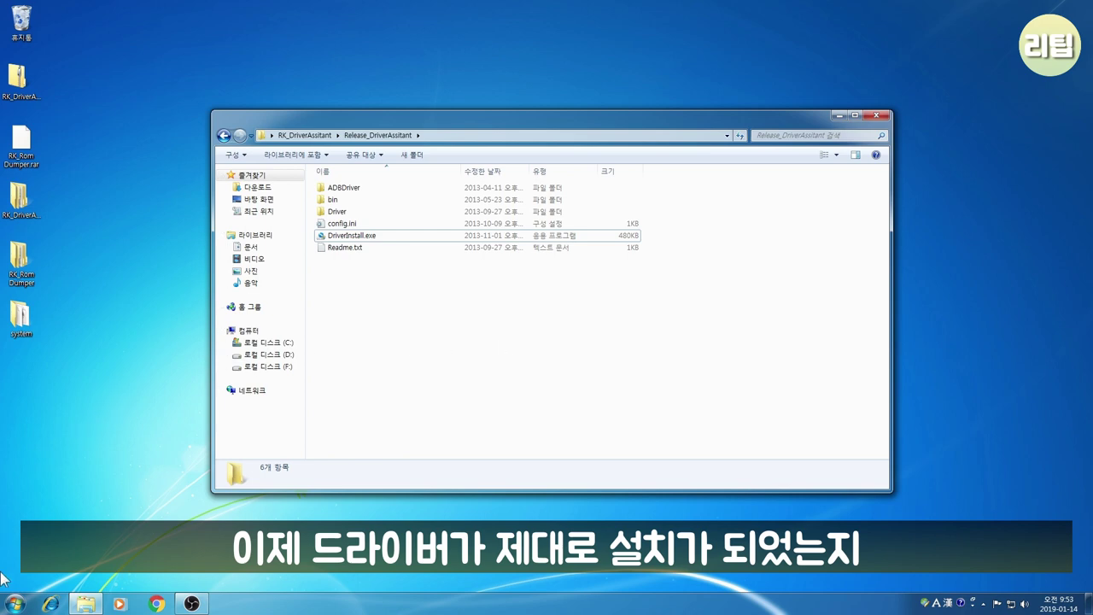
- Open Device Manager from the Control Panel and check the Rockusb Device entry under Class for rockusb devices
left_click(14, 604)
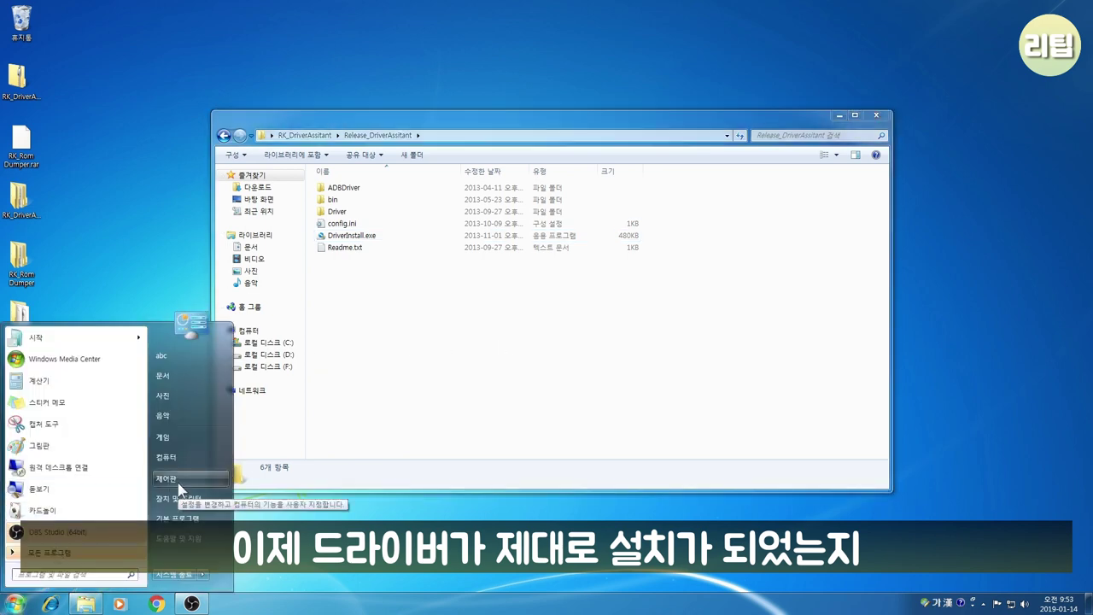
left_click(180, 483)
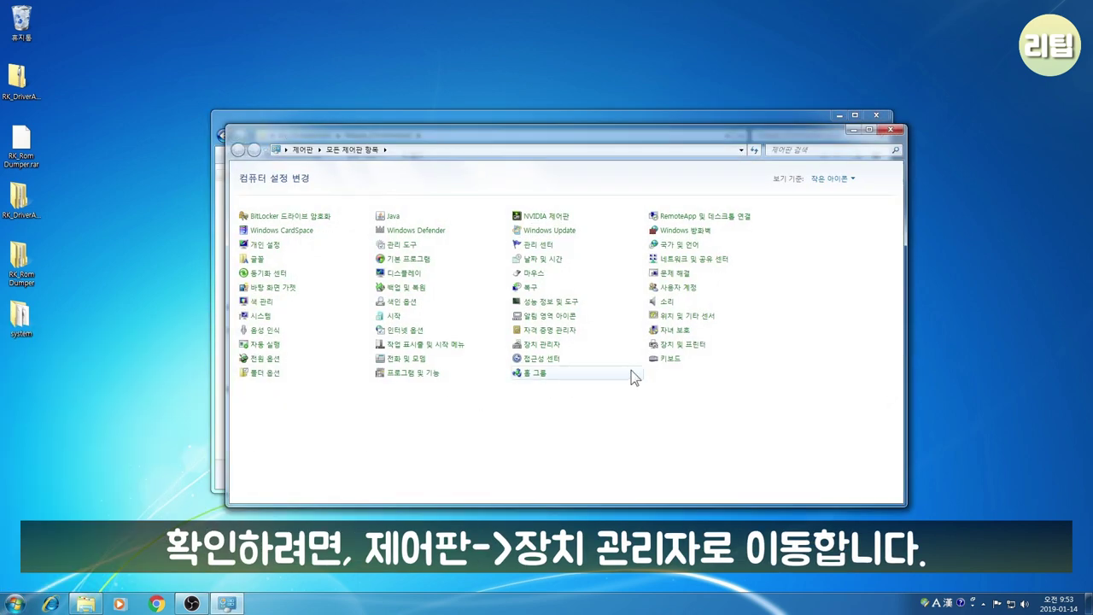
left_click(542, 346)
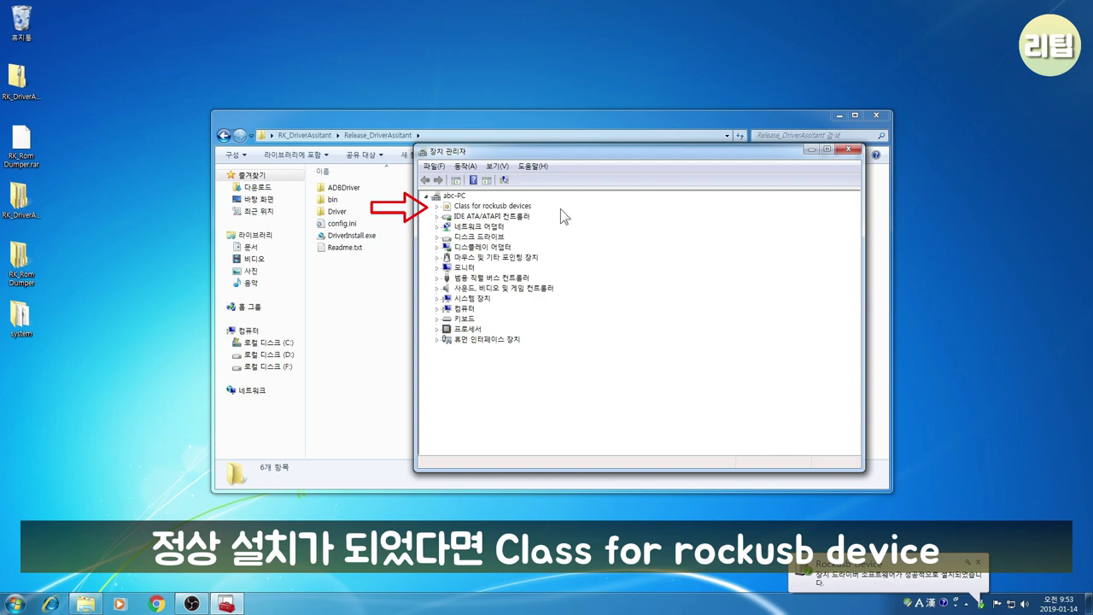
double_click(529, 207)
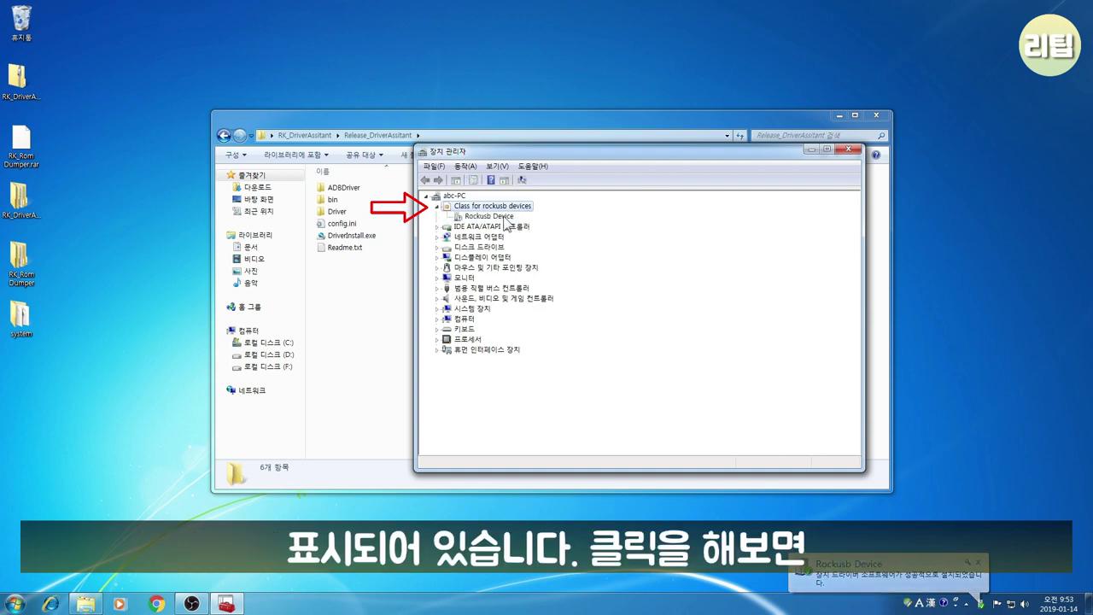
left_click(511, 219)
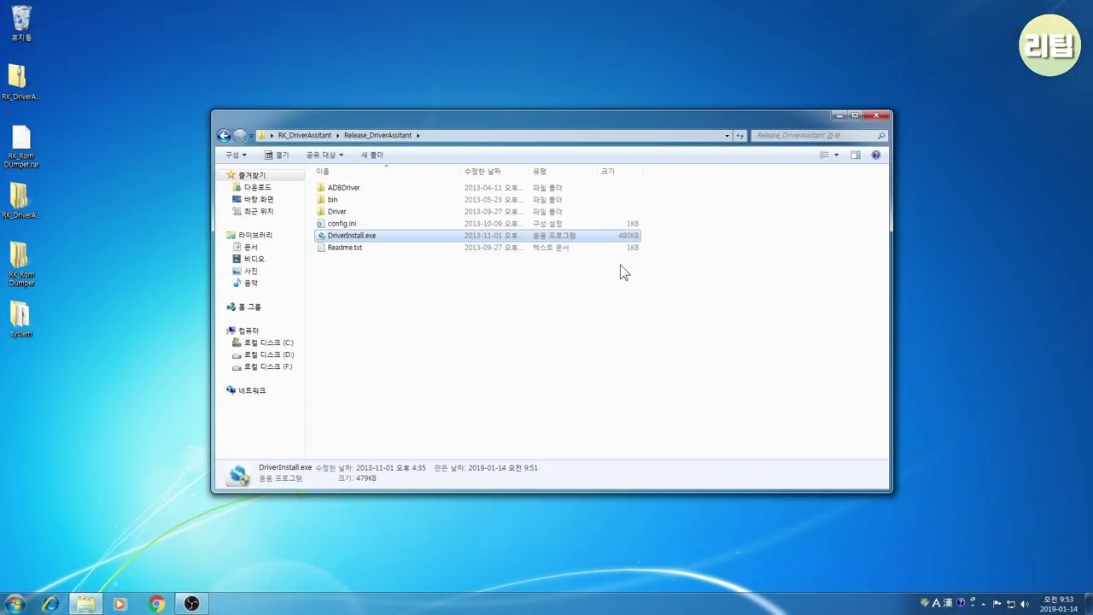
- Close the driver folder and launch ROM_Dumper_Tool.exe from RK Rom Dumper and Flasher for Windows in the RK_Rom Dumper folder
left_click(571, 306)
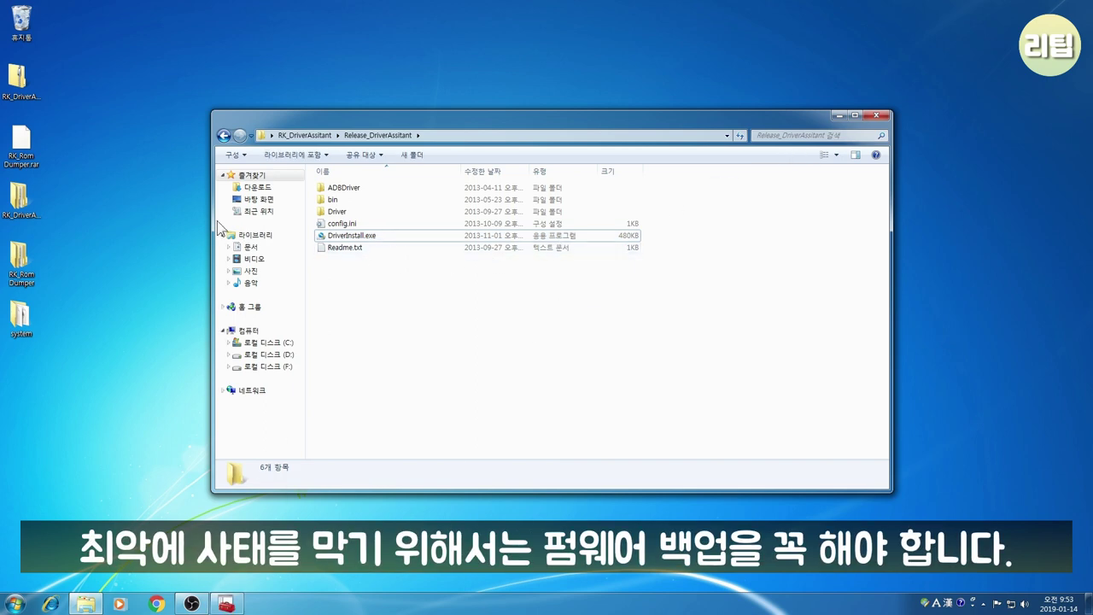
left_click(876, 115)
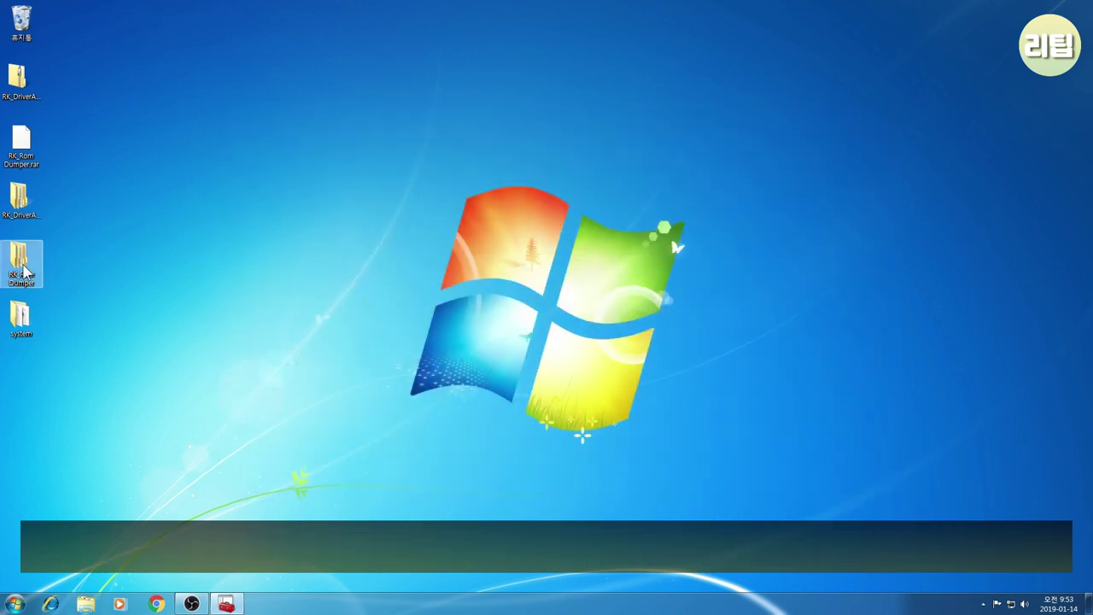
double_click(21, 261)
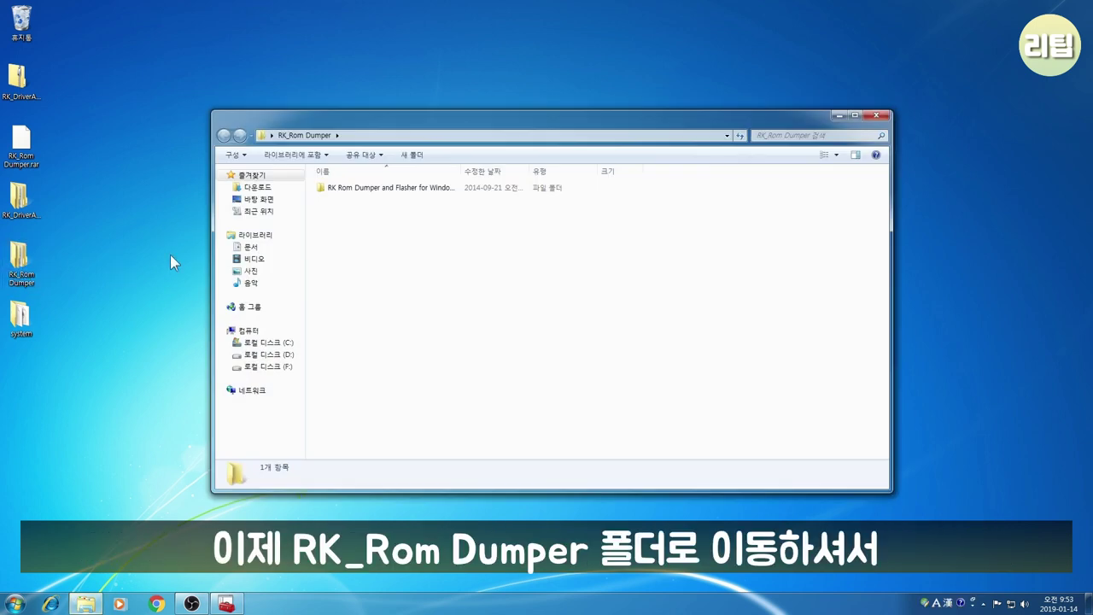
double_click(366, 189)
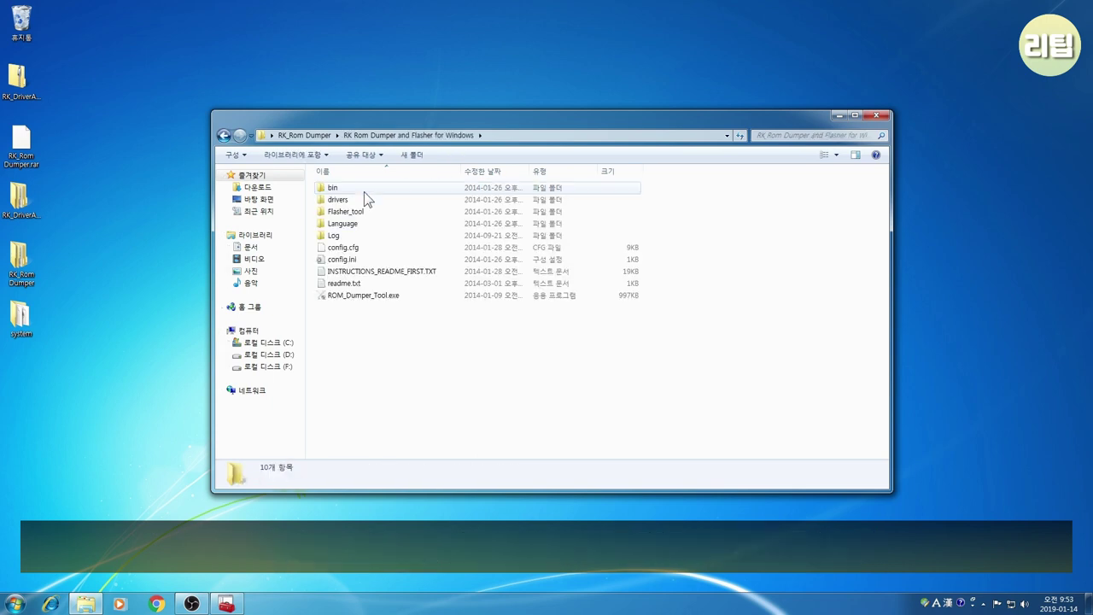
double_click(365, 294)
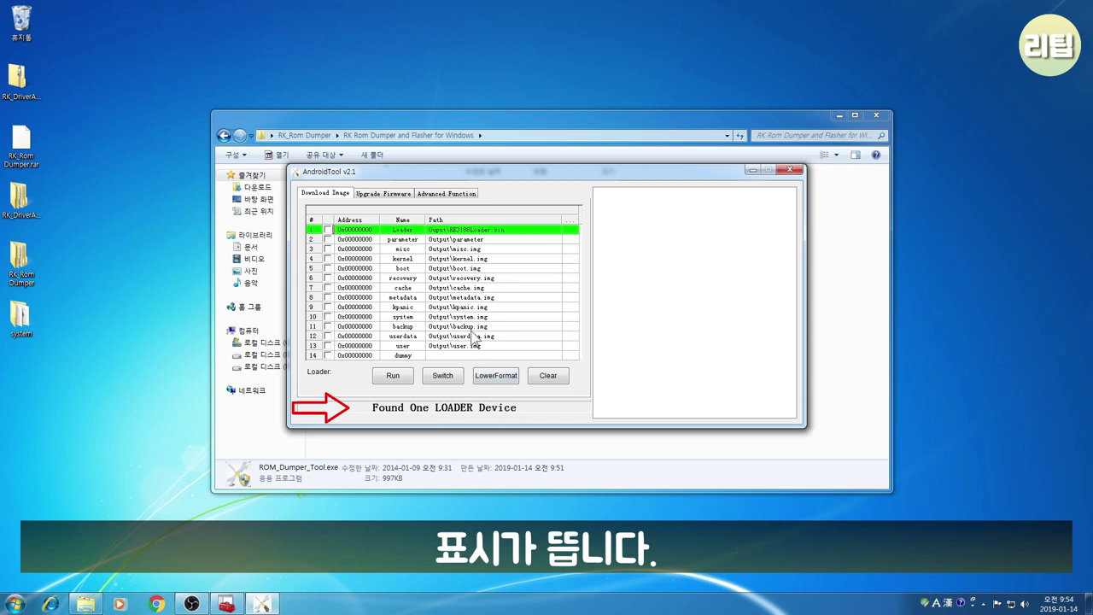
- Export an image from the device using the advanced functions, with Start 0 and Count 2
left_click(445, 197)
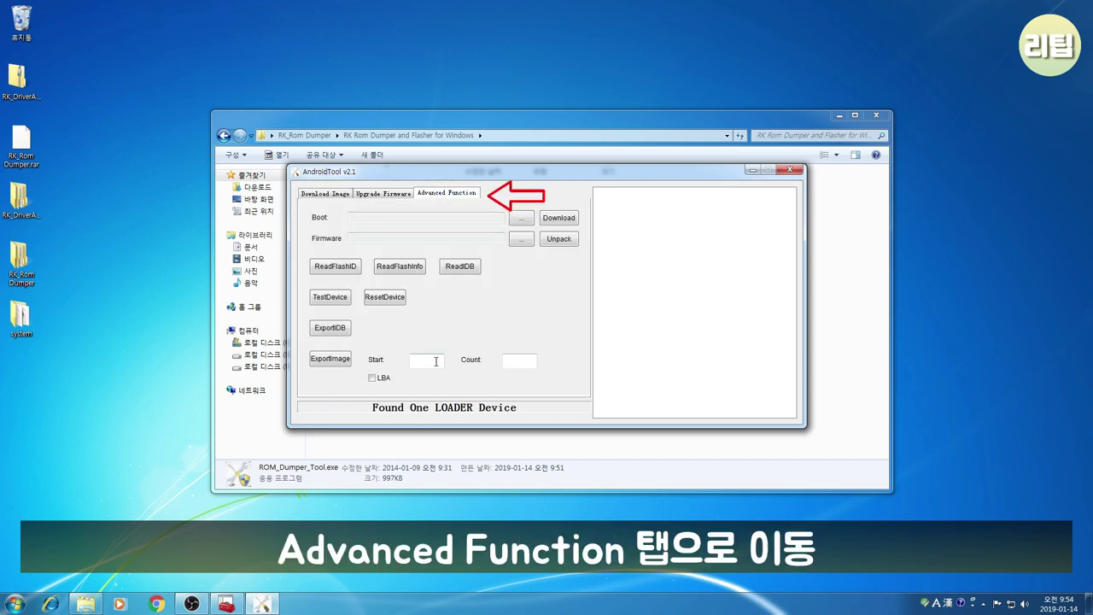
left_click(436, 361)
type("0")
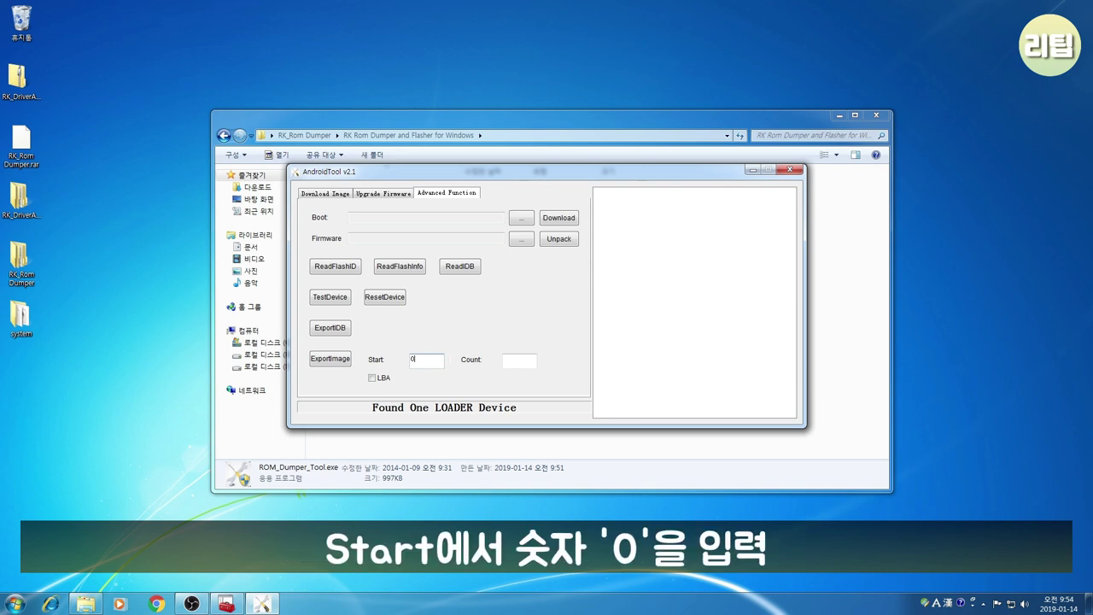
type("2")
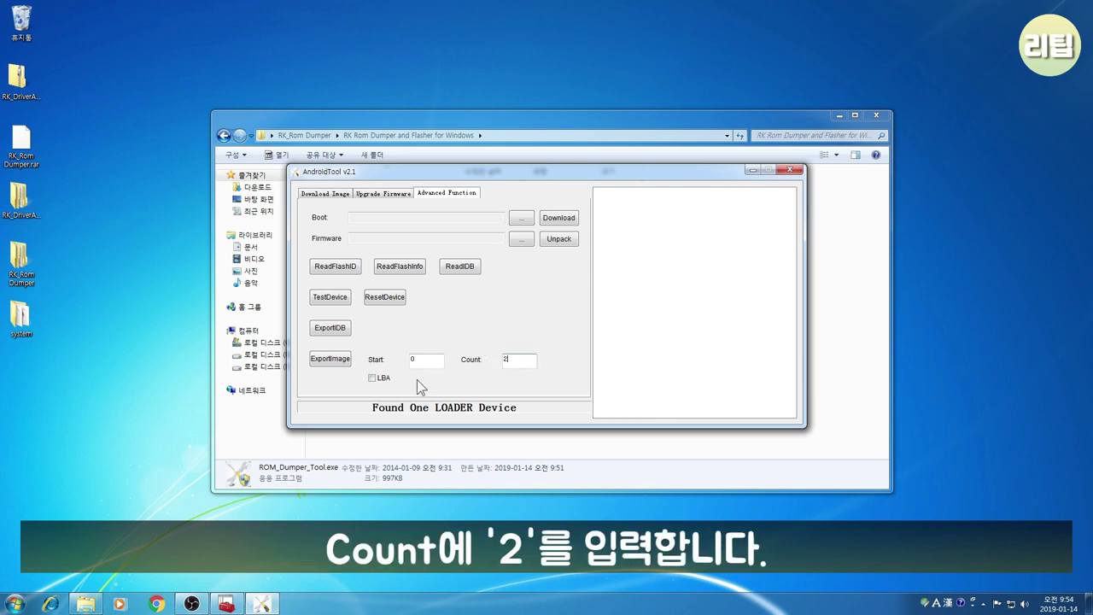
left_click(339, 364)
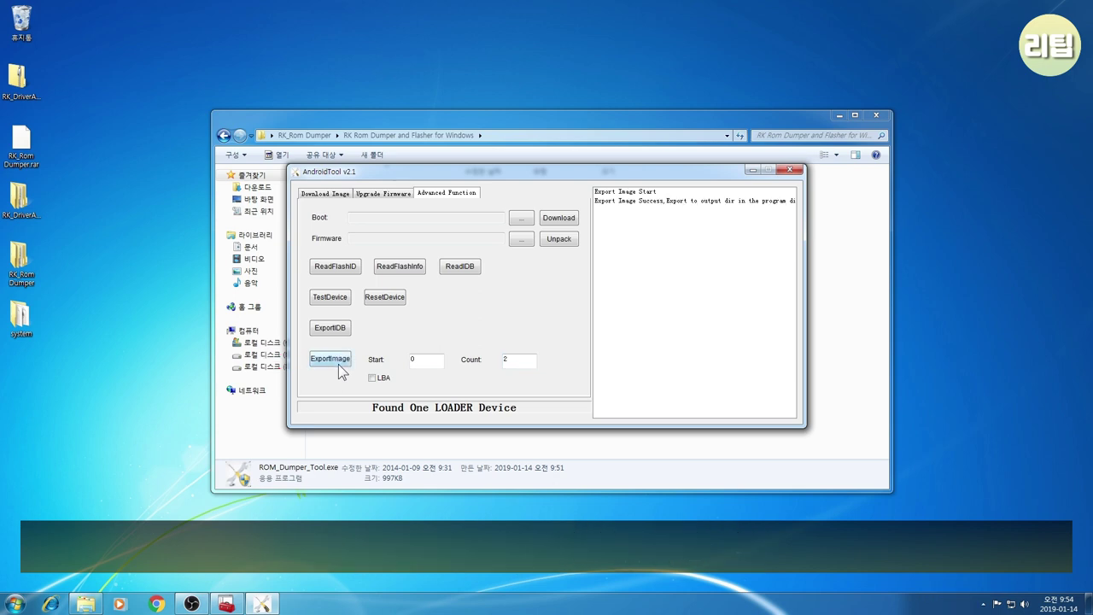
- Rename ExportImage.img in the dumper's Output folder to ExportImage.txt and confirm the extension change
left_click_drag(439, 175, 556, 254)
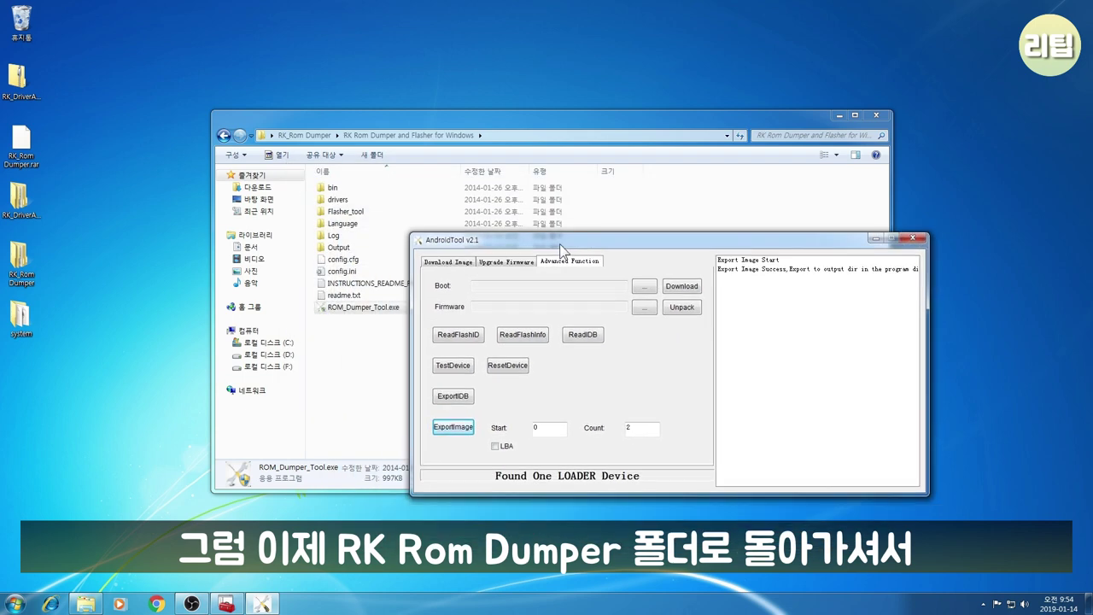
double_click(346, 248)
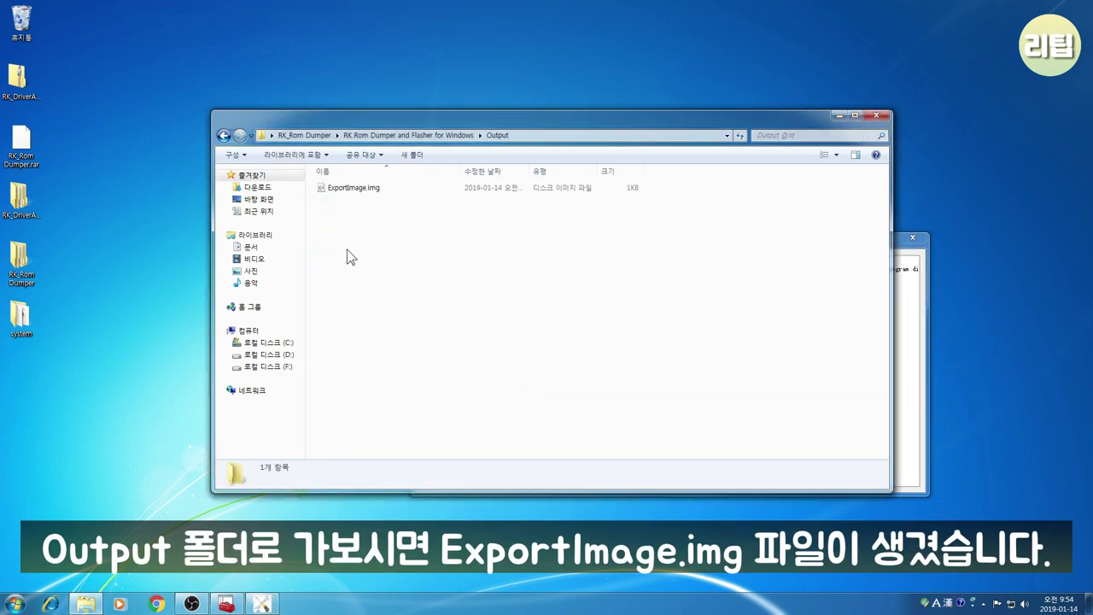
left_click(357, 191)
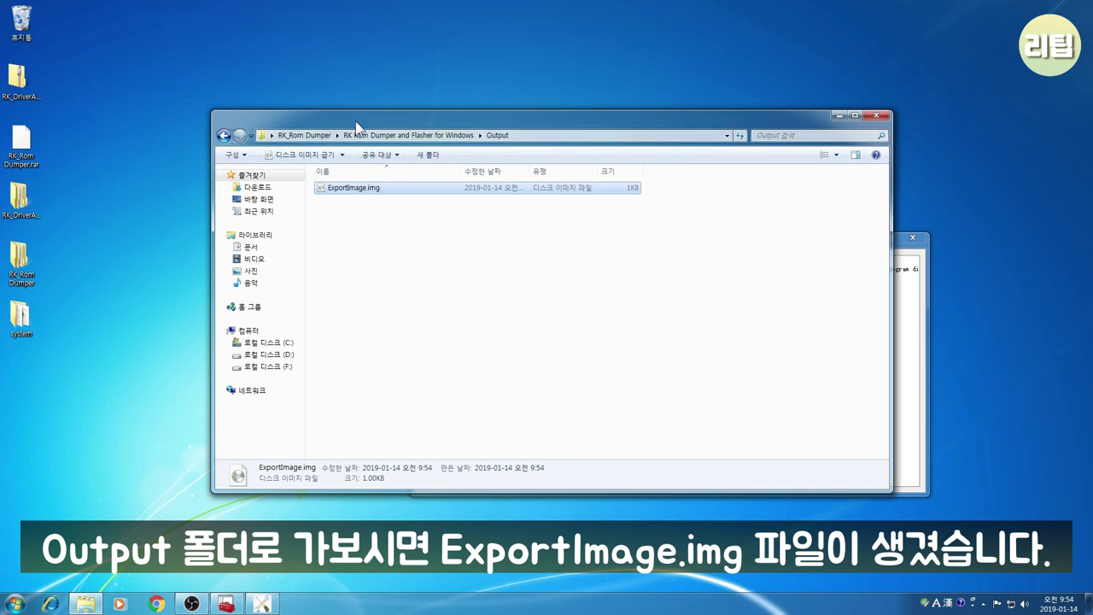
left_click(361, 189)
left_click(386, 187)
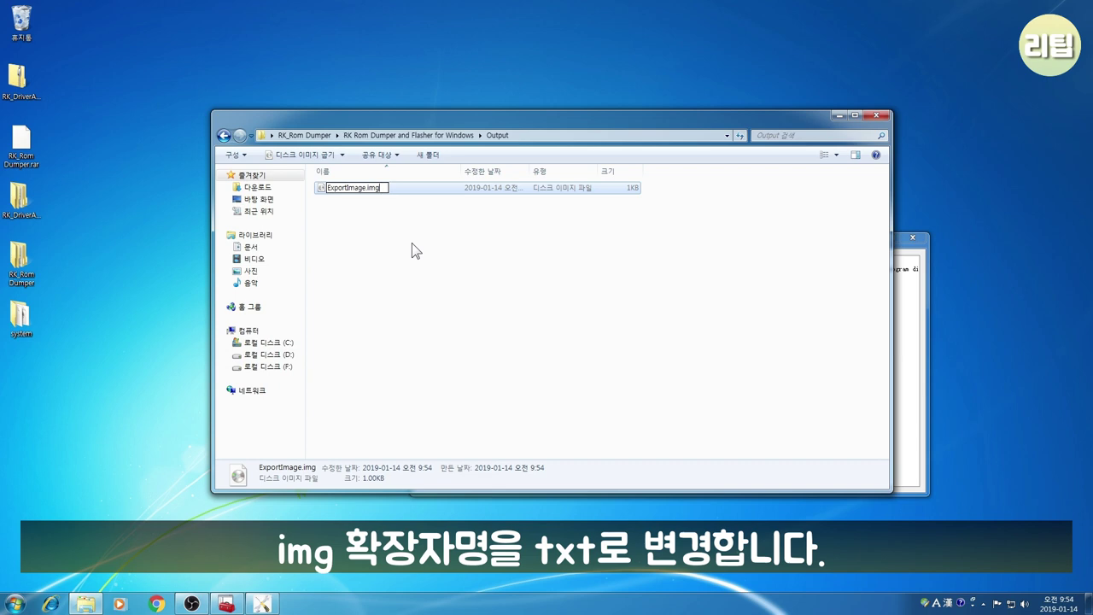
key("BackSpace")
key("BackSpace")
key("BackSpace")
type("txt")
key("Return")
key("Return")
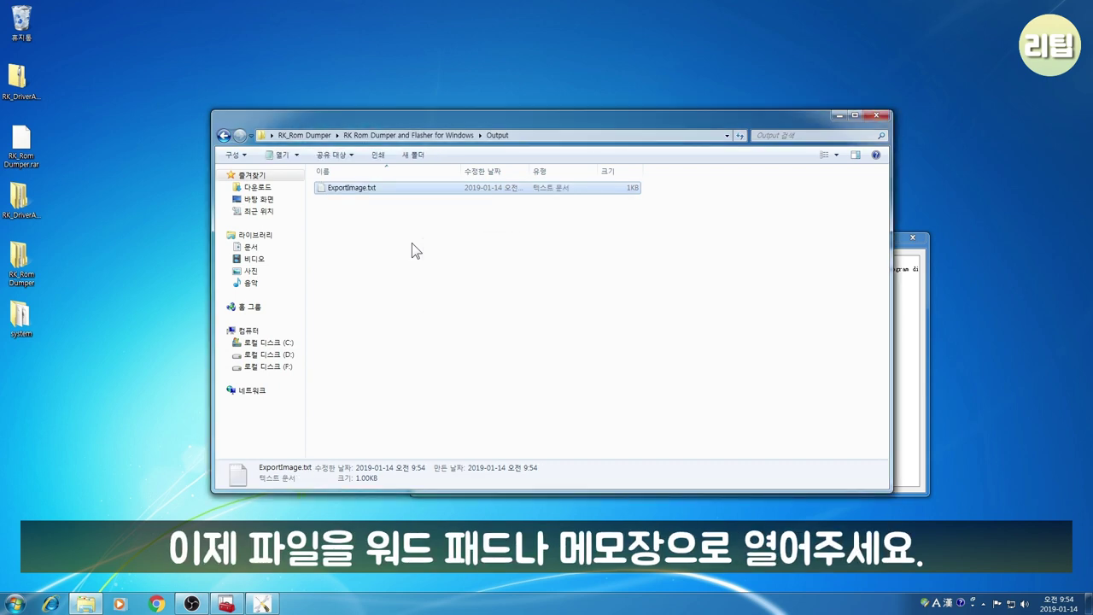
- Open ExportImage.txt in WordPad and examine the CMDLINE section's partition sizes and addresses, including the misc entry
double_click(351, 188)
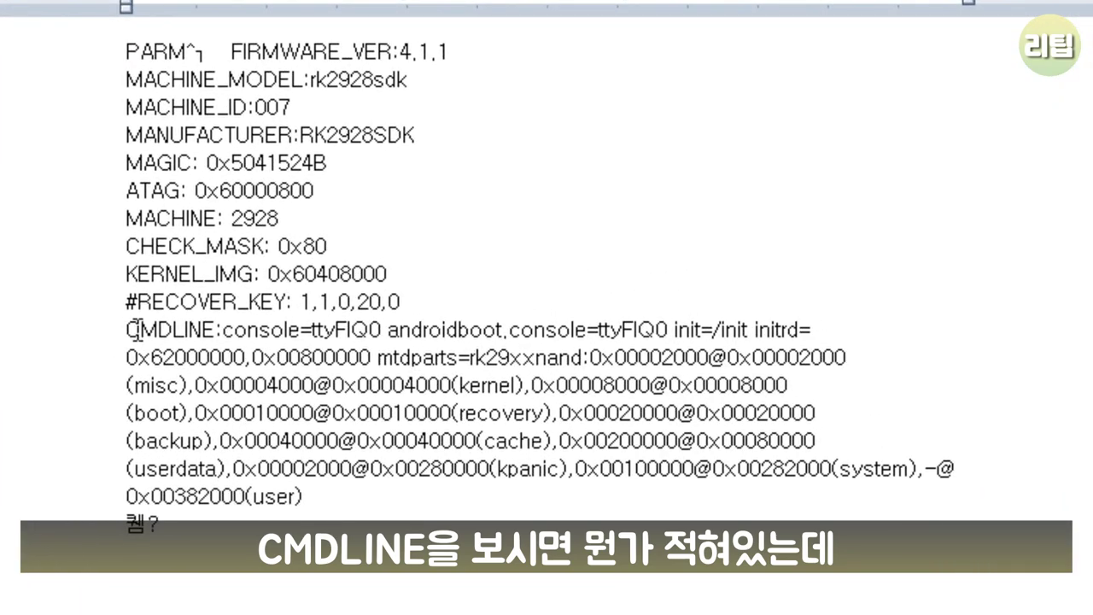
left_click_drag(128, 329, 969, 495)
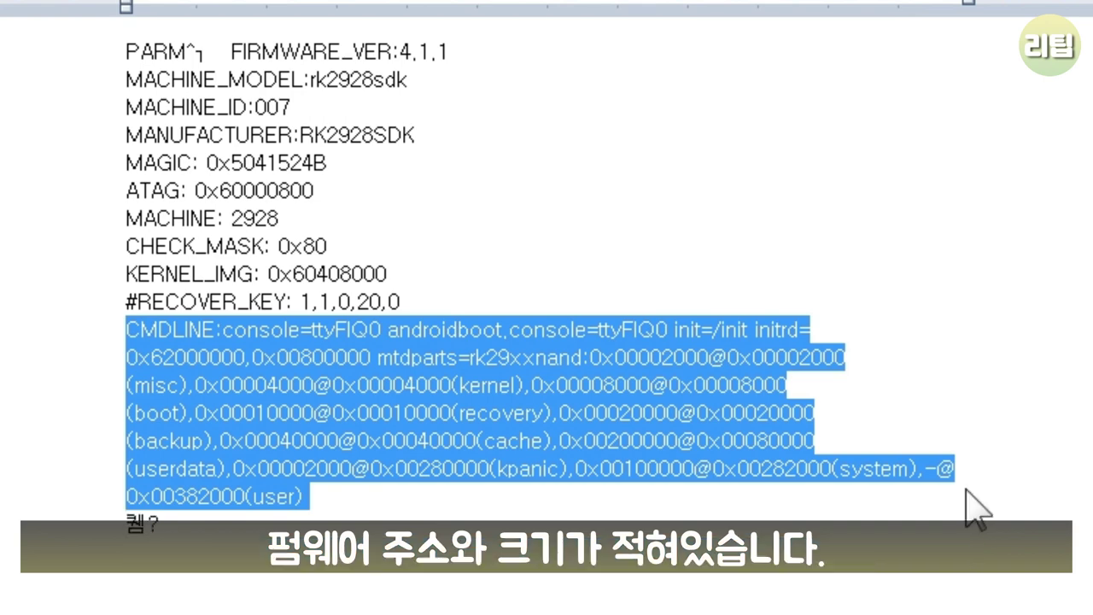
left_click(886, 512)
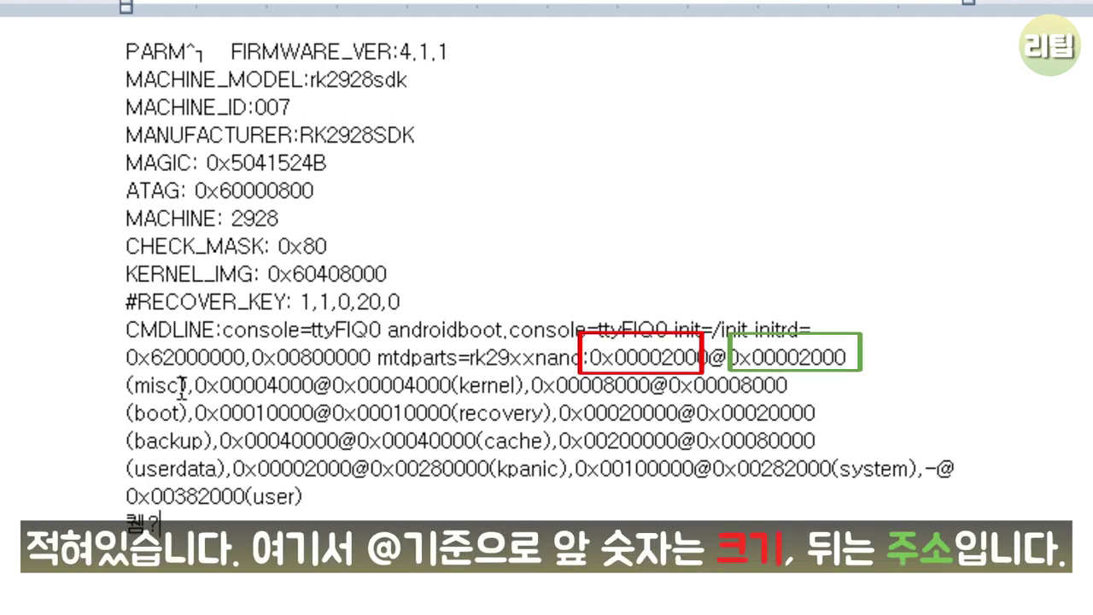
left_click_drag(181, 386, 134, 386)
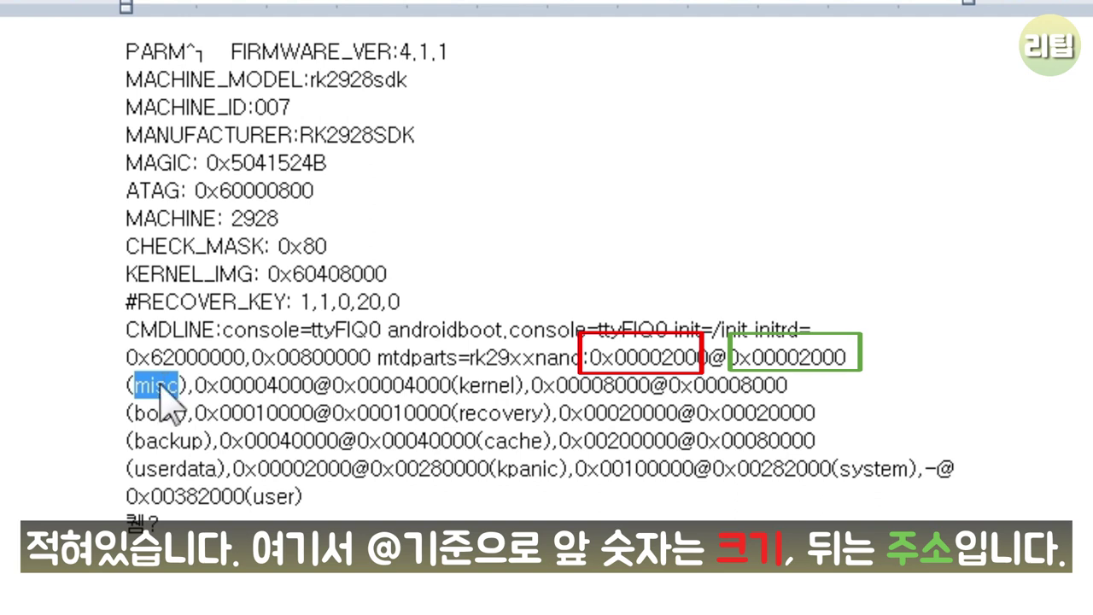
- Copy the misc partition's size 0x00002000 from ExportImage.txt and set it as the Count in AndroidTool
left_click_drag(707, 357, 590, 357)
key("ctrl+c")
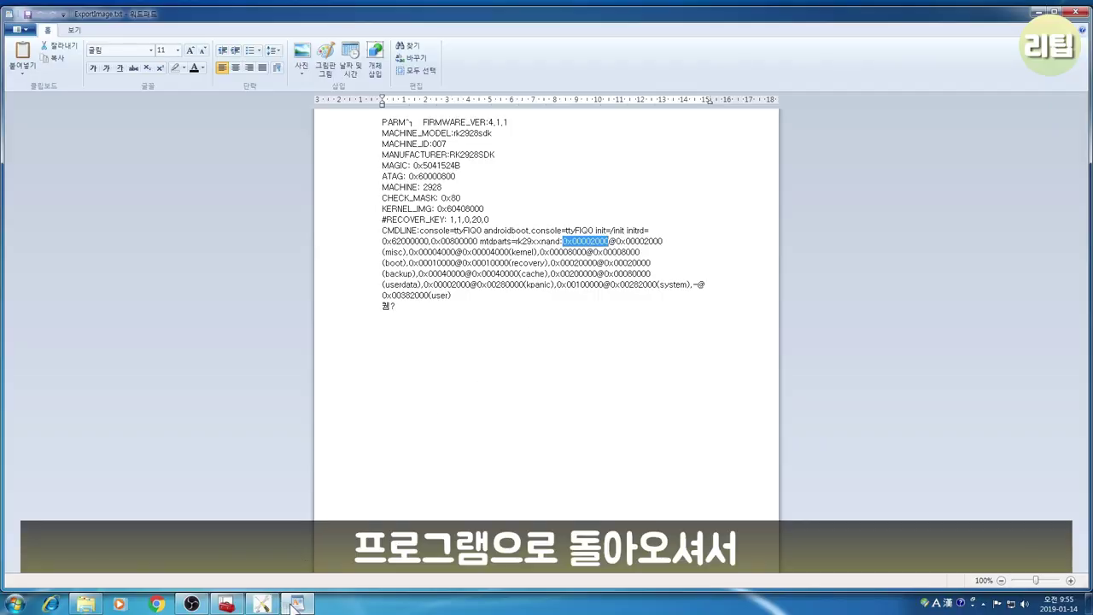
left_click(282, 538)
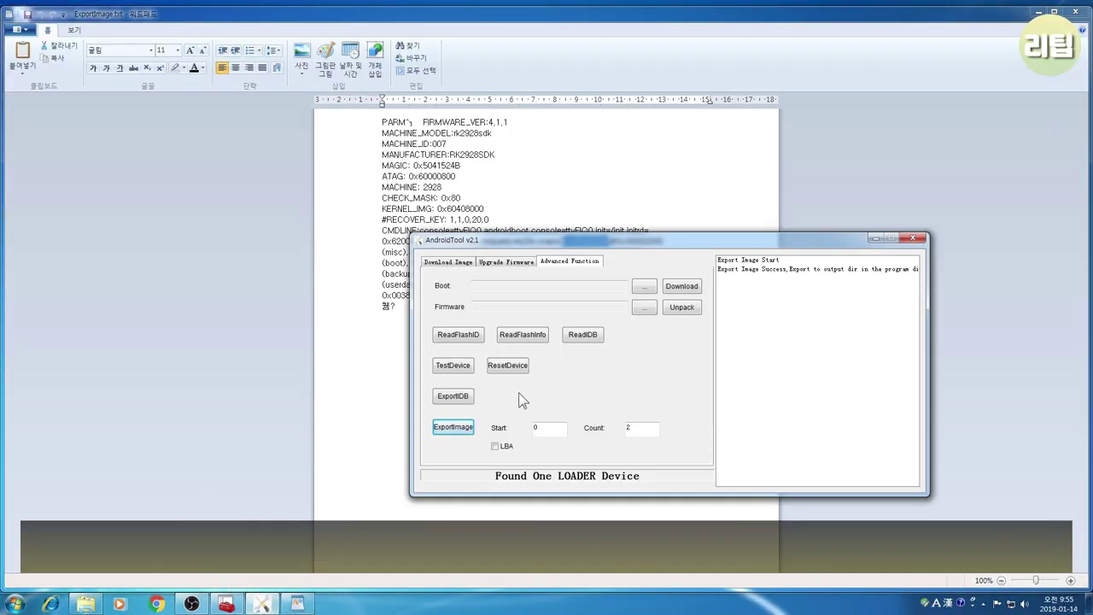
left_click_drag(617, 242, 577, 308)
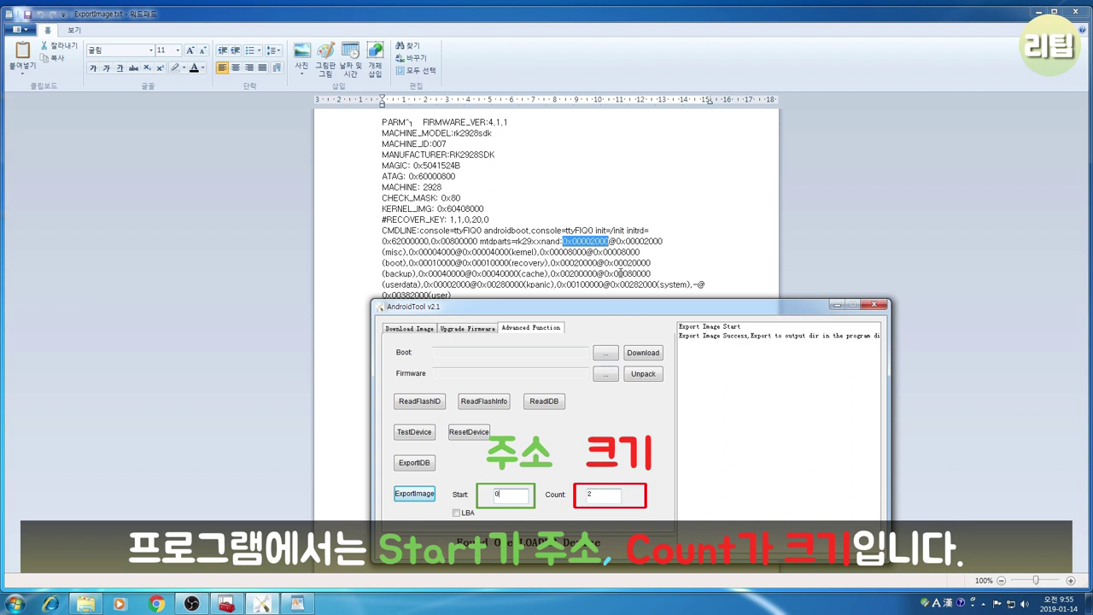
double_click(589, 493)
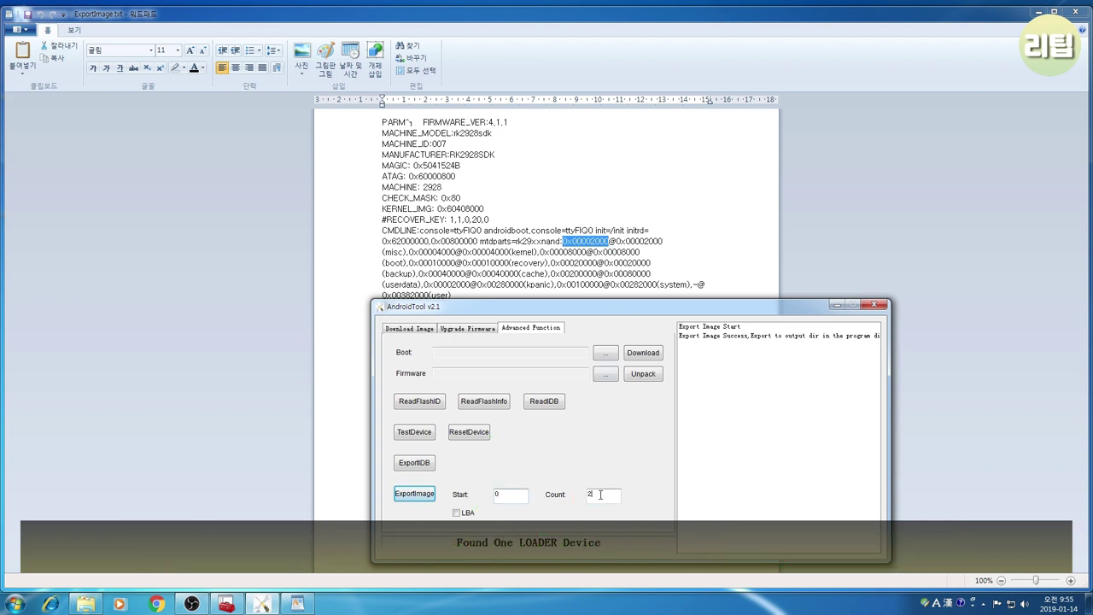
key("ctrl+v")
- Copy the misc partition's address 0x00002000 from ExportImage.txt into Start in AndroidTool and export the image
key("alt+Tab")
left_click_drag(617, 241, 663, 242)
key("ctrl+c")
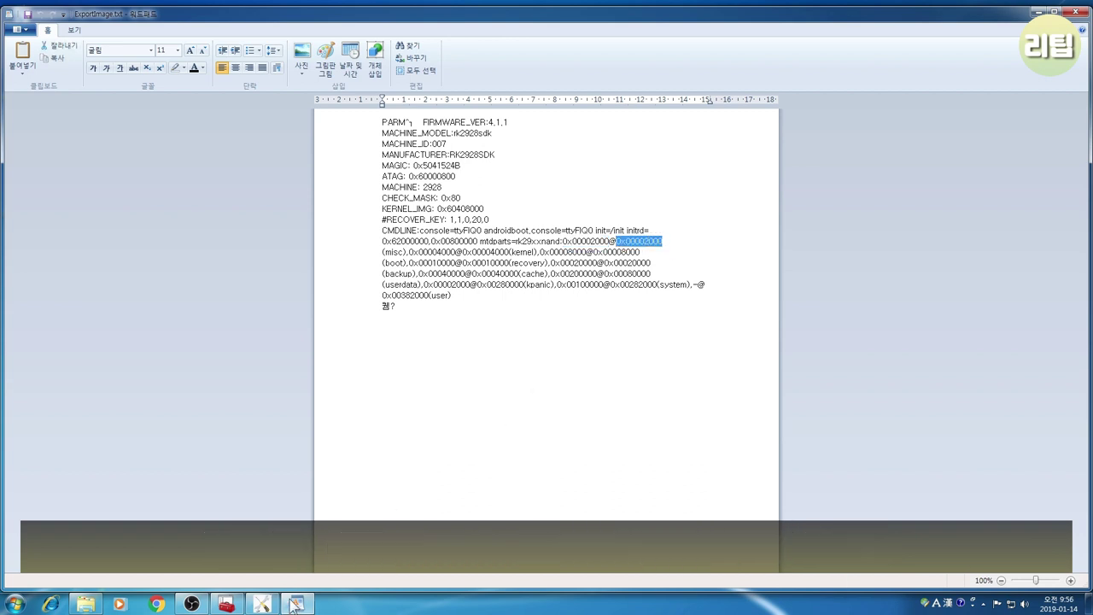
mouse_move(285, 609)
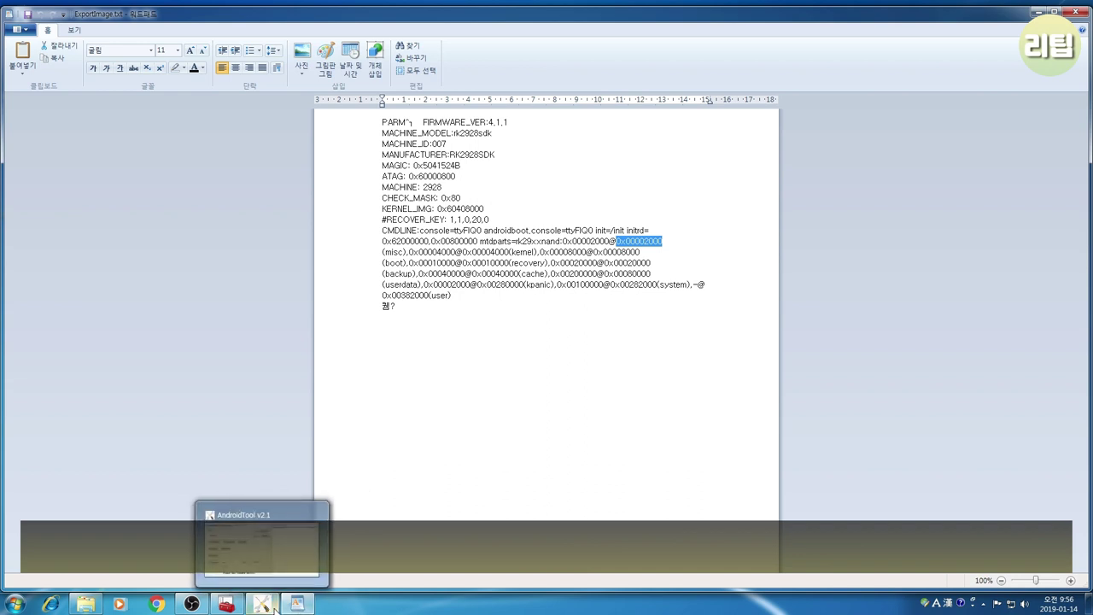
left_click(263, 605)
double_click(499, 493)
key("ctrl+v")
left_click(426, 497)
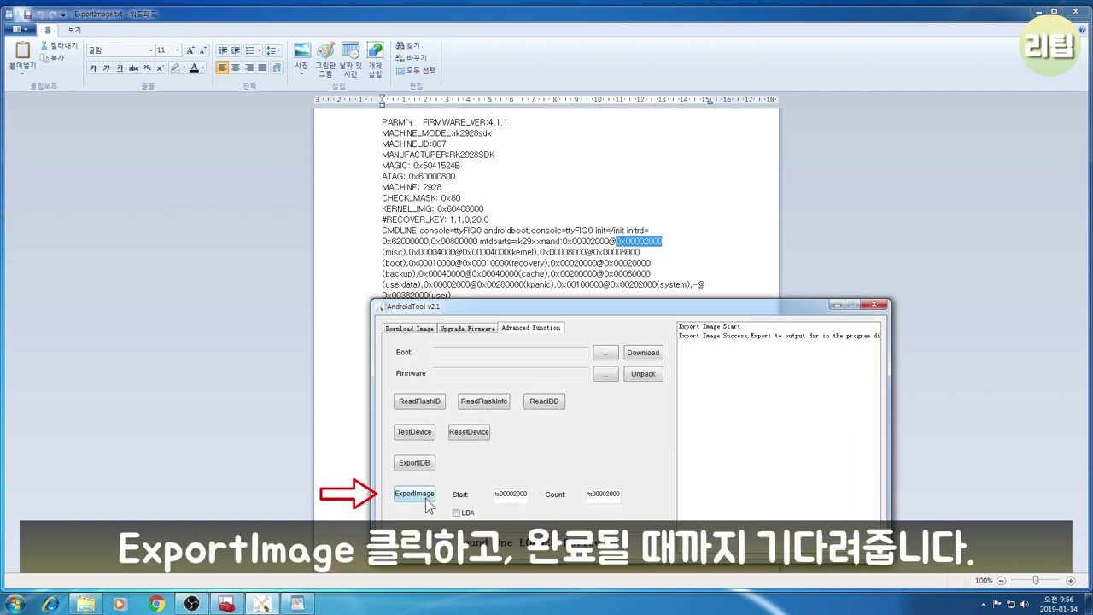
- Rename the exported ExportImage.img in the Output folder to misc.img, copying the partition name from ExportImage.txt
left_click(92, 605)
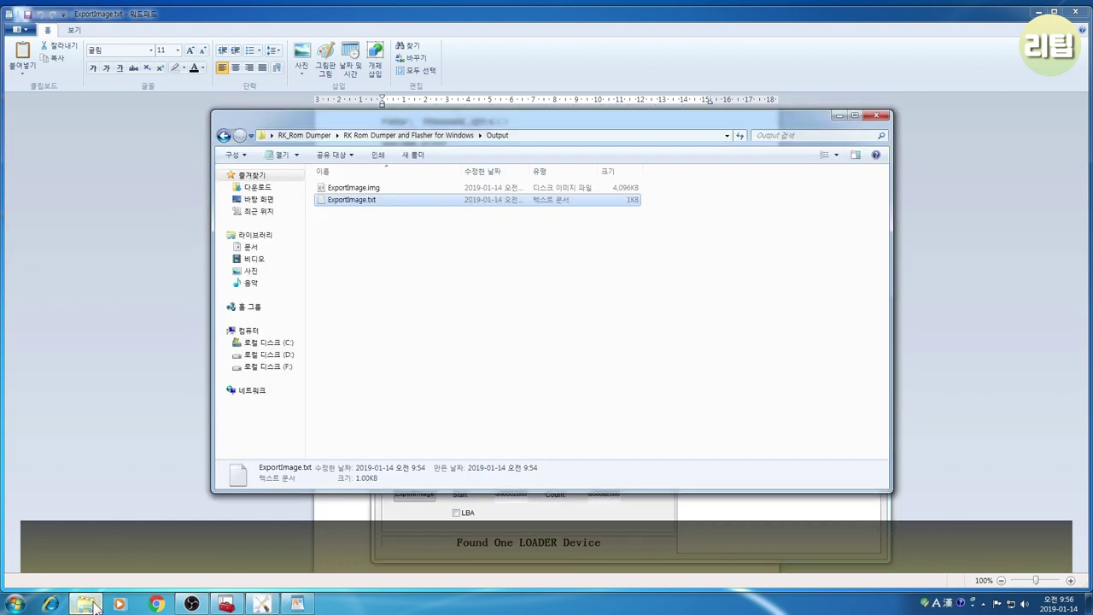
left_click(362, 191)
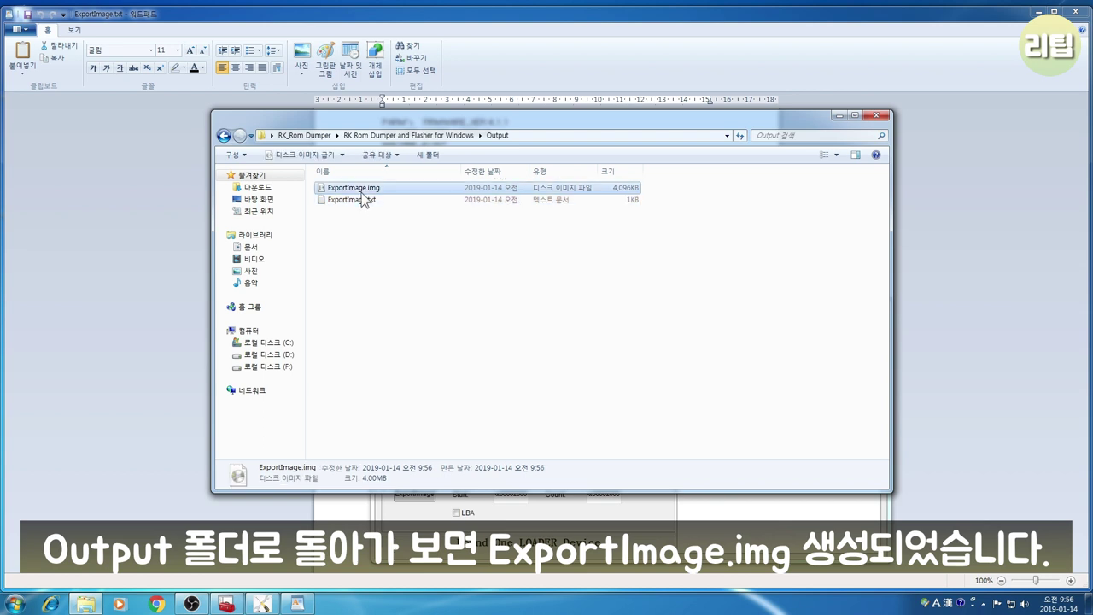
left_click(167, 292)
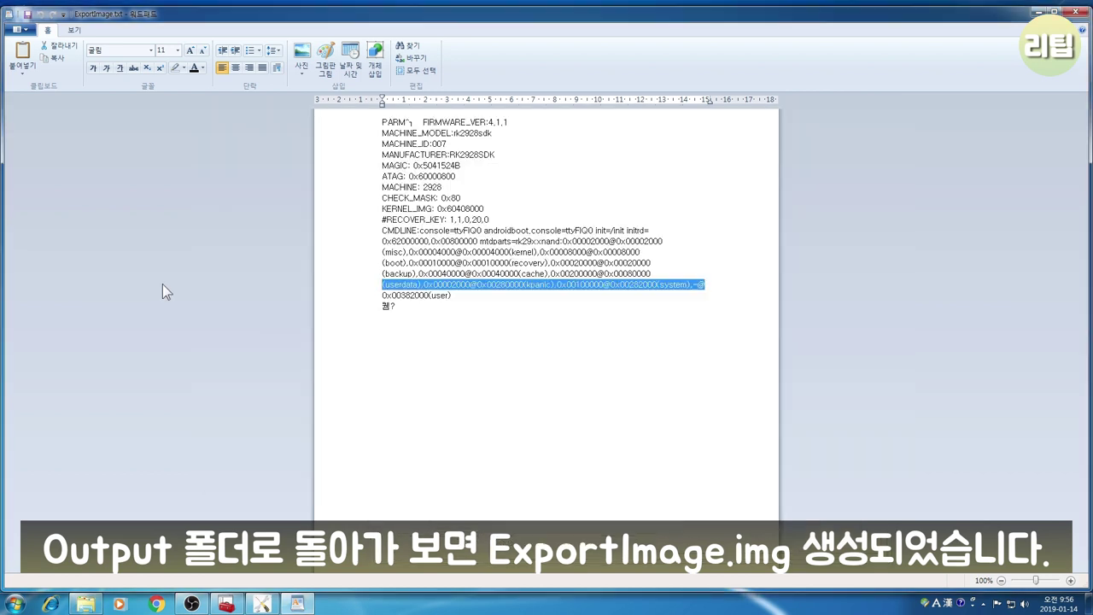
left_click(557, 243)
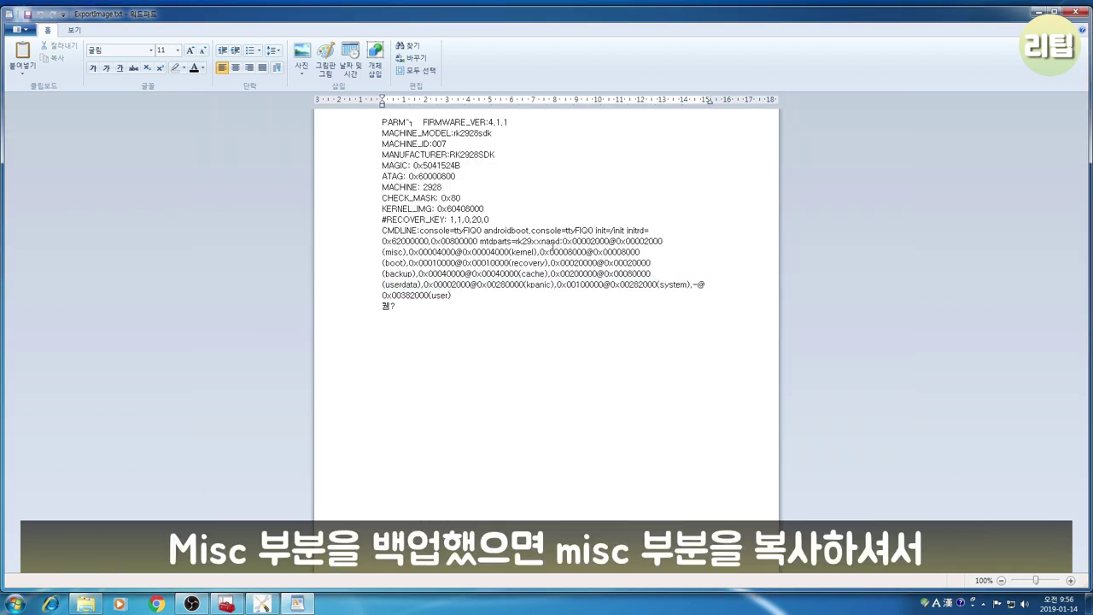
double_click(403, 252)
key("ctrl+c")
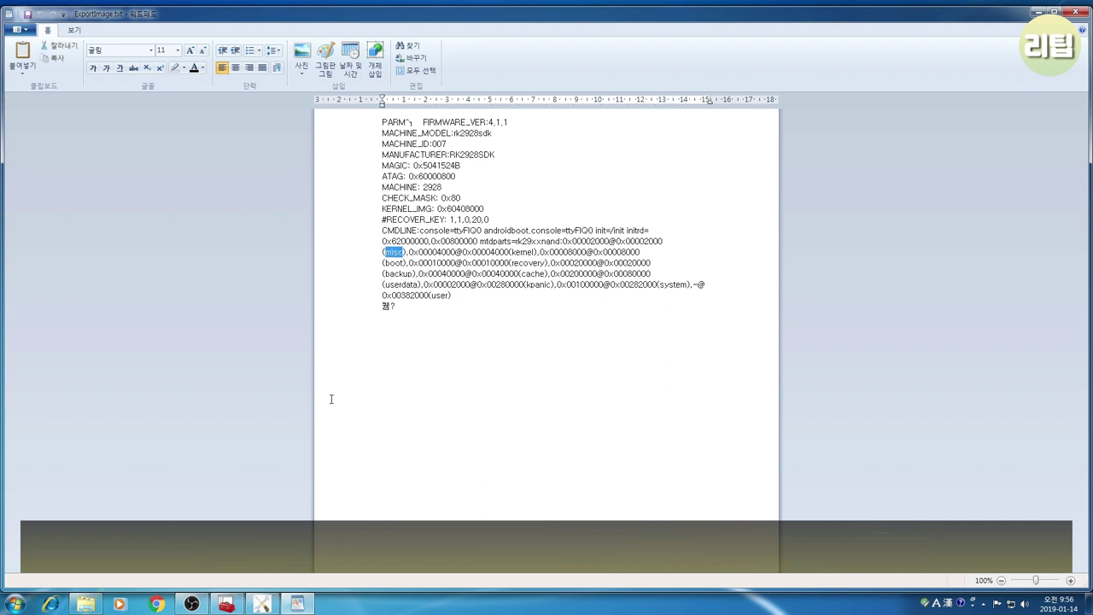
left_click(85, 604)
left_click(376, 188)
key("ctrl+v")
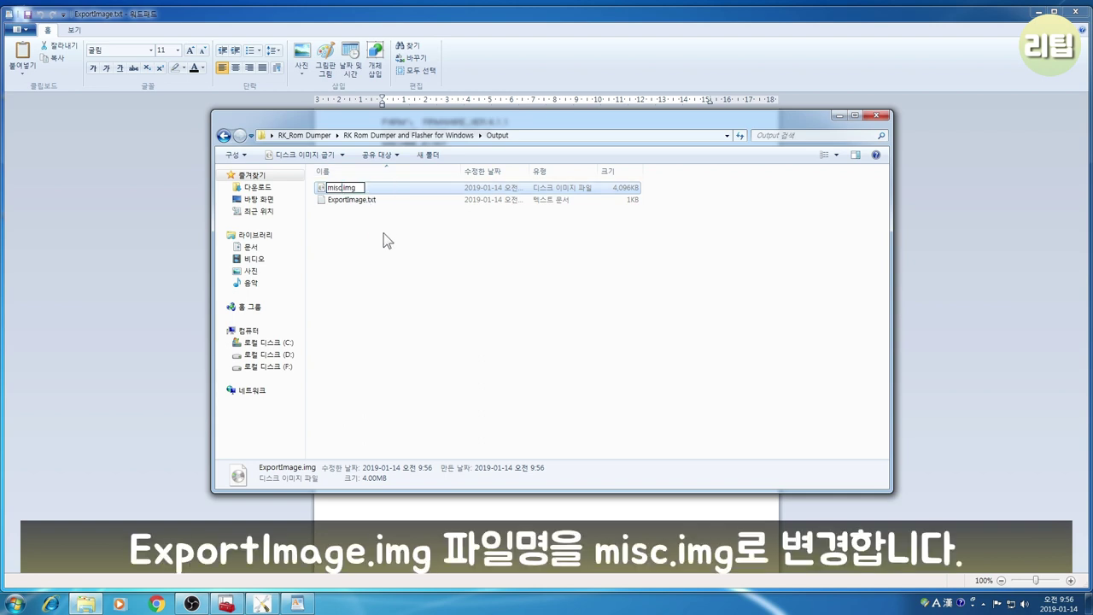
left_click(379, 248)
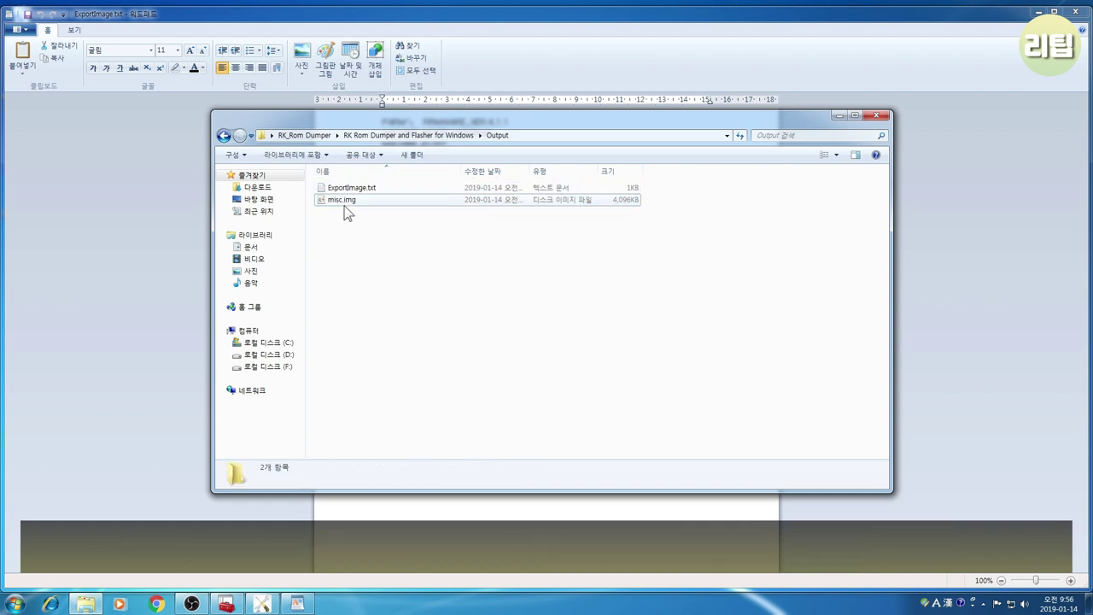
- Export the kernel partition with Start 0x00004000 and Count 0x00004000, copied from ExportImage.txt
left_click(158, 315)
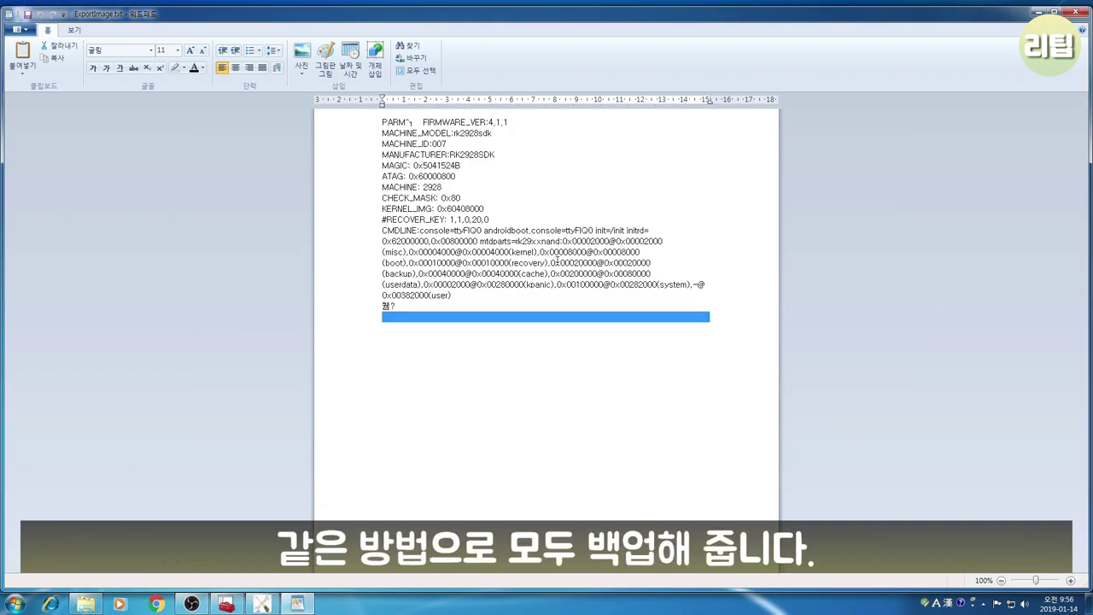
double_click(432, 252)
left_click(296, 604)
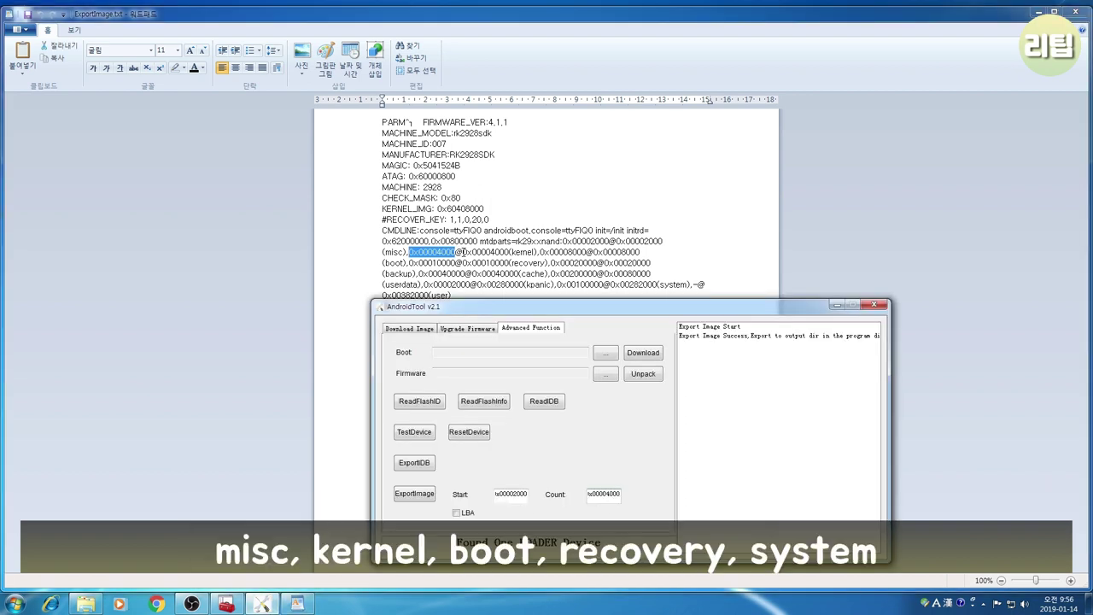
double_click(485, 252)
key("ctrl+c")
left_click(297, 604)
double_click(511, 494)
key("ctrl+v")
left_click(415, 494)
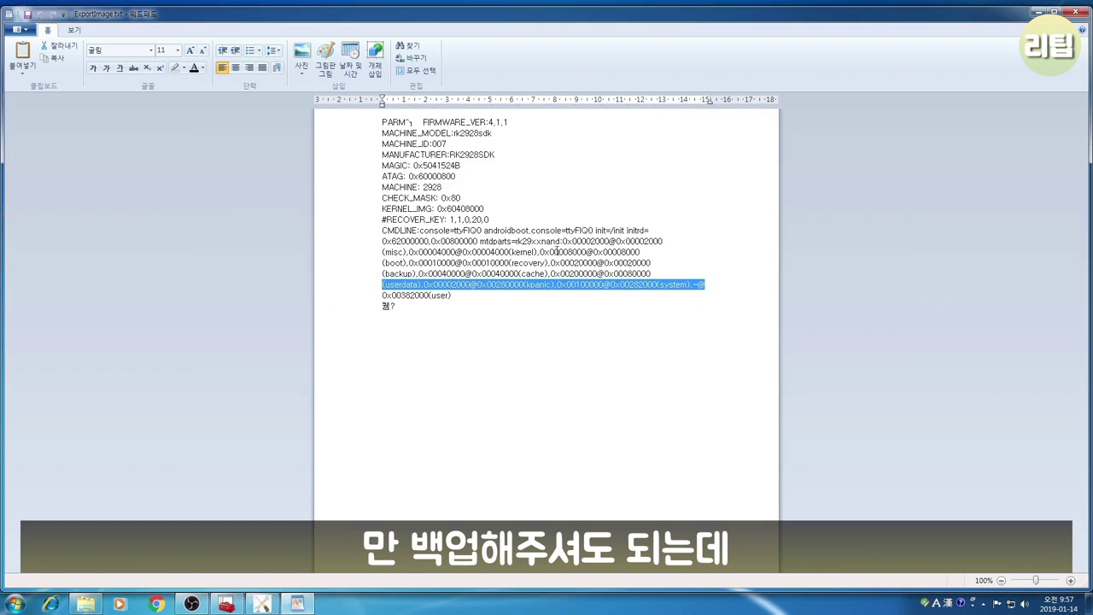
- Export the boot partition with Start 0x00008000 and Count 0x00008000, copied from ExportImage.txt
double_click(560, 252)
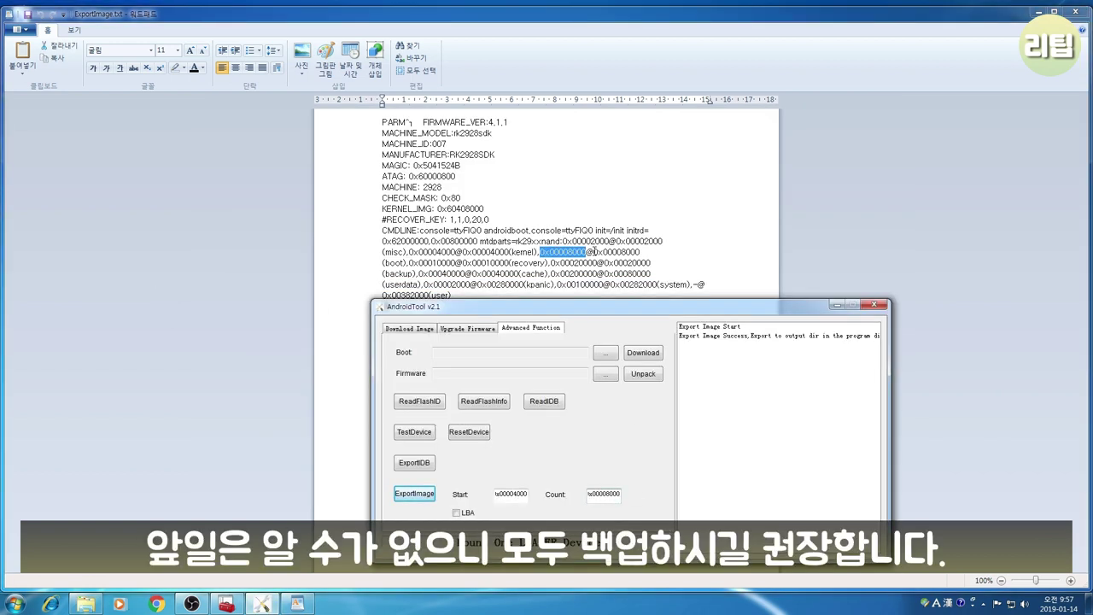
double_click(615, 252)
key("ctrl+c")
left_click(296, 604)
double_click(511, 493)
key("ctrl+v")
left_click(415, 494)
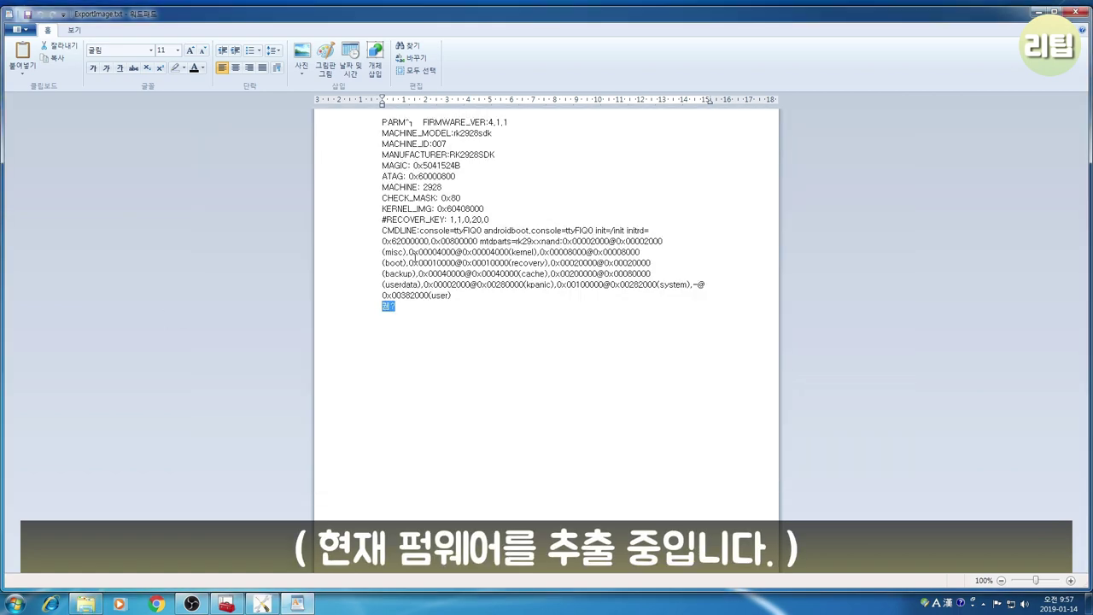
- Export the recovery partition with Start 0x00010000 and Count 0x00010000, and select its name in ExportImage.txt for the file name
double_click(431, 263)
left_click(297, 604)
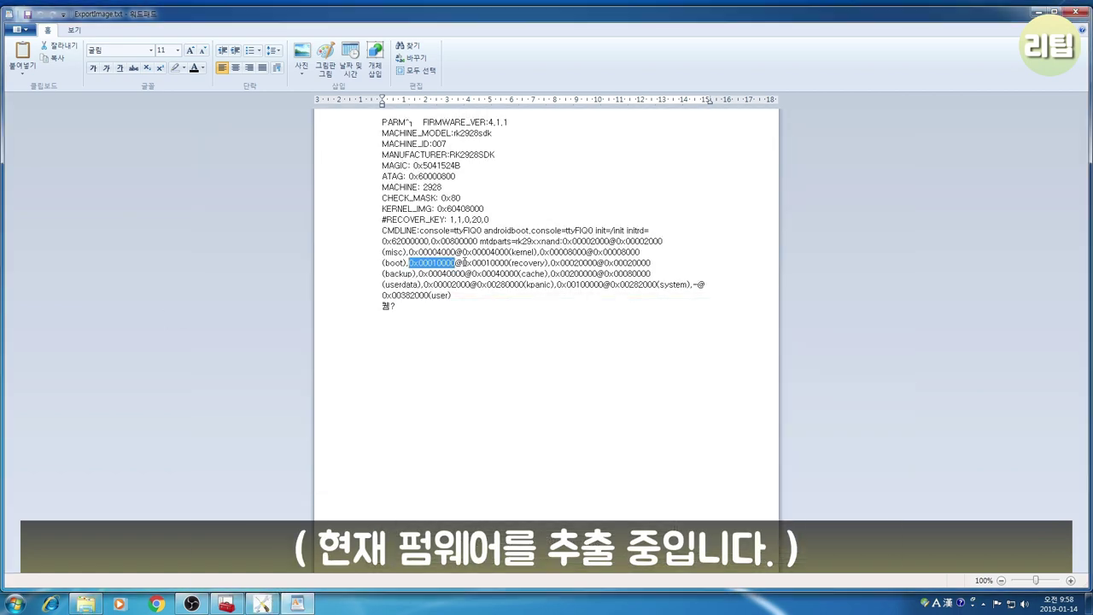
double_click(485, 263)
left_click(297, 604)
left_click(415, 494)
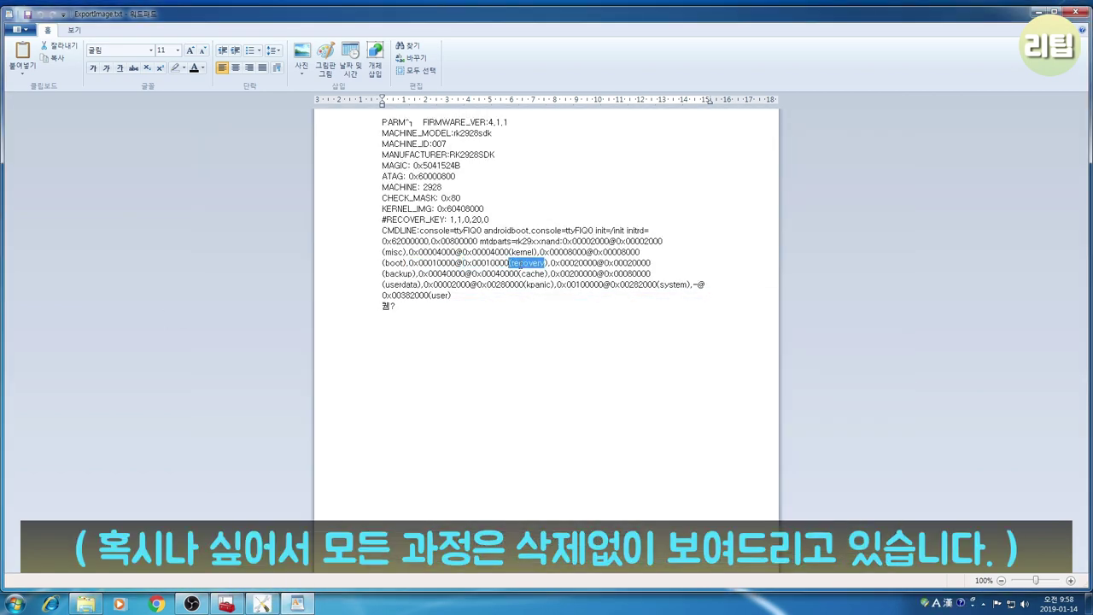
left_click_drag(512, 263, 541, 263)
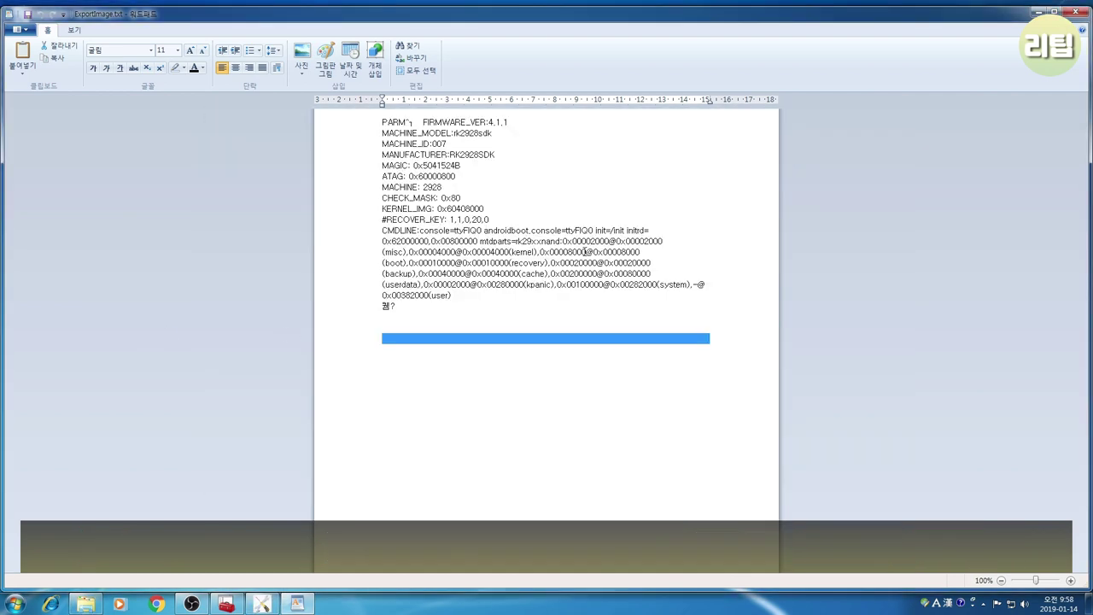
- Export the backup partition with Start 0x00020000 and Count 0x00020000, copied from ExportImage.txt
double_click(628, 263)
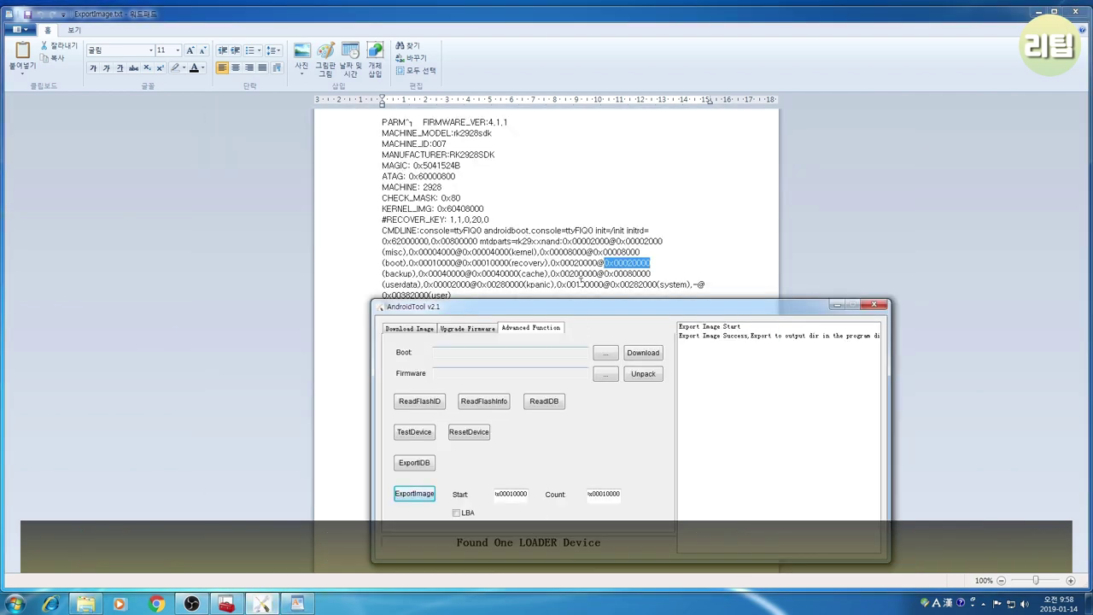
double_click(574, 263)
double_click(628, 263)
left_click(414, 494)
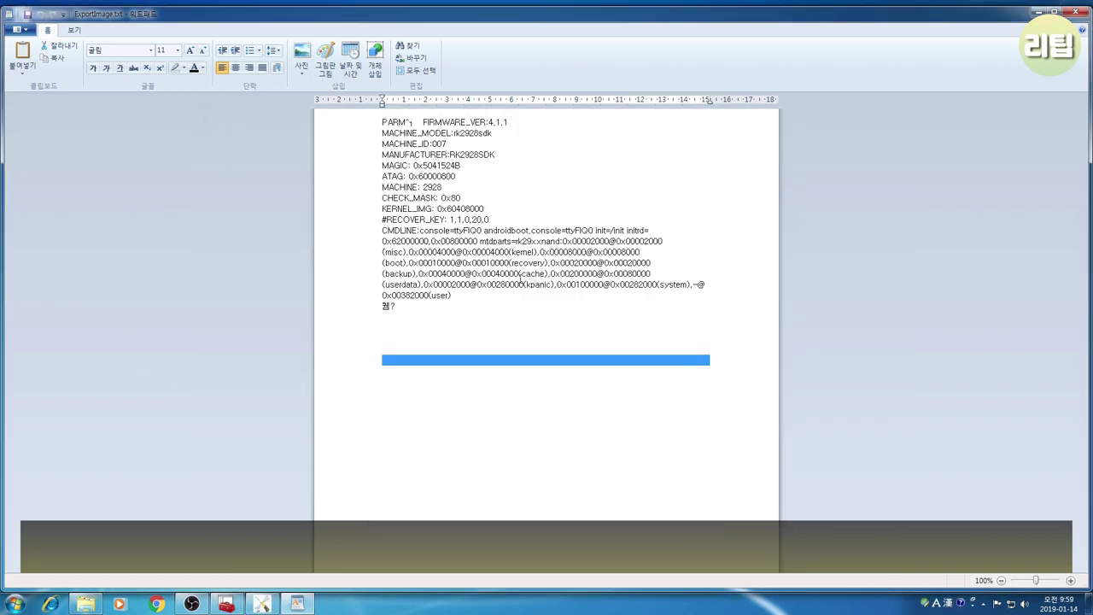
- Export the cache partition with Start 0x00040000 and Count 0x00040000, and check the Output folder for its image
double_click(496, 273)
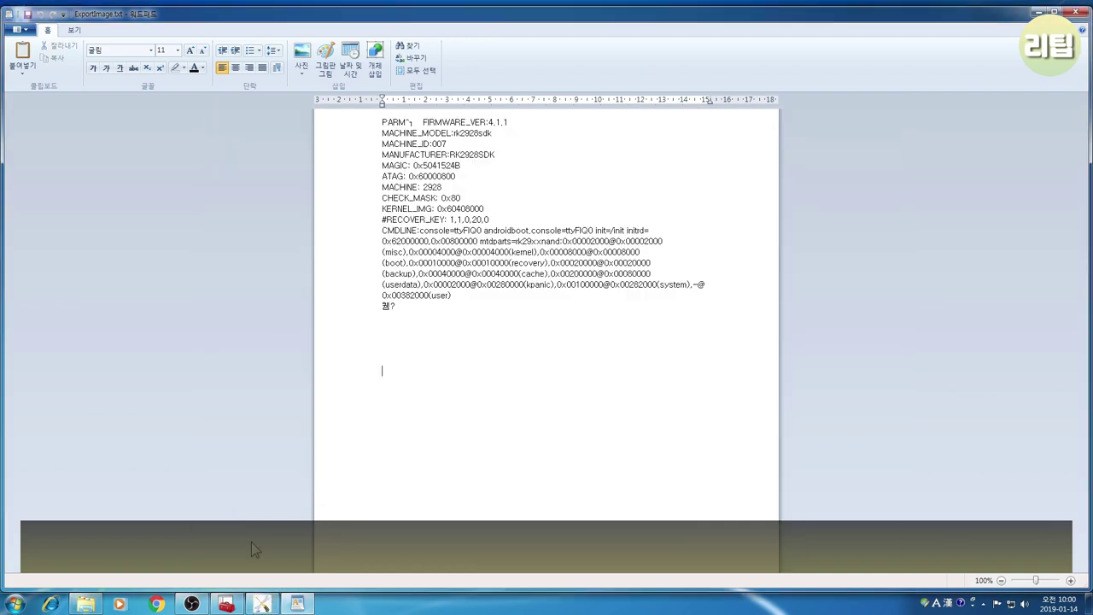
left_click(86, 604)
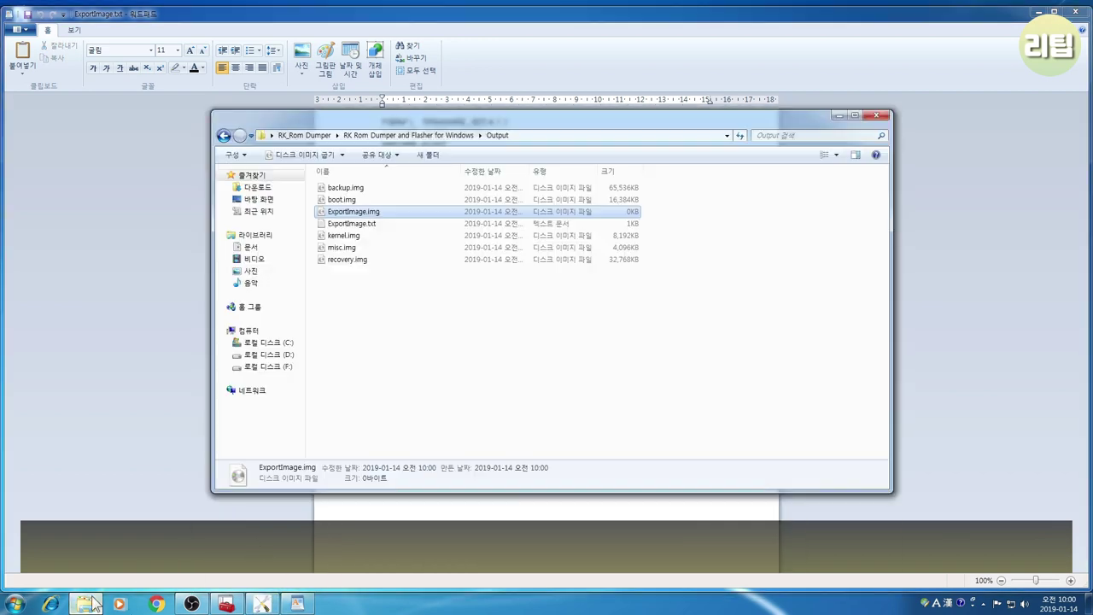
left_click(262, 603)
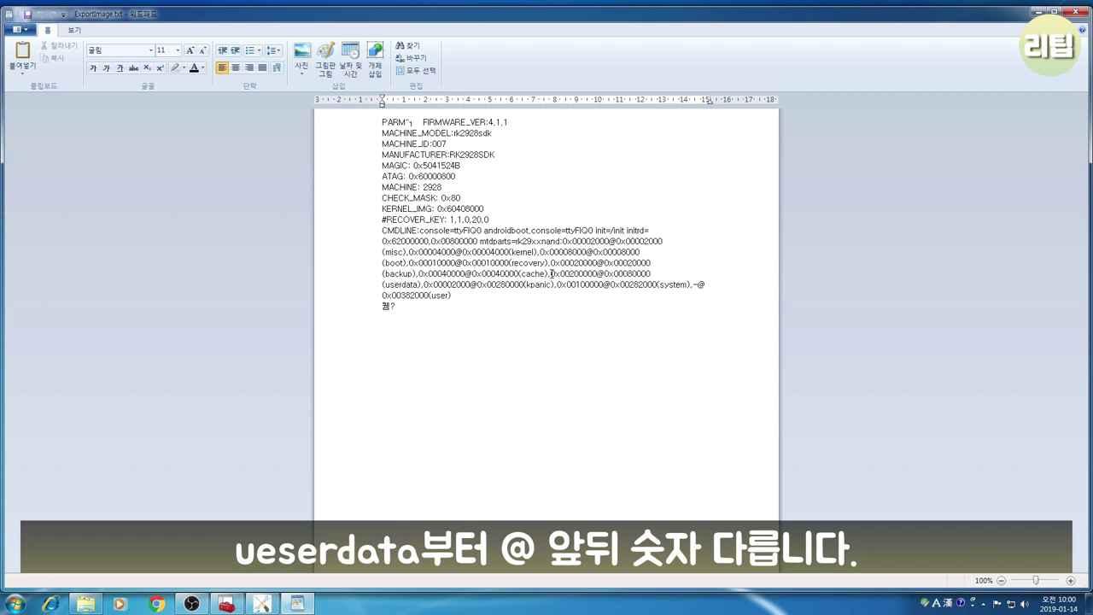
- Copy the userdata partition's size 0x00200000 from ExportImage.txt and set it as the Count in AndroidTool
left_click_drag(552, 274, 600, 275)
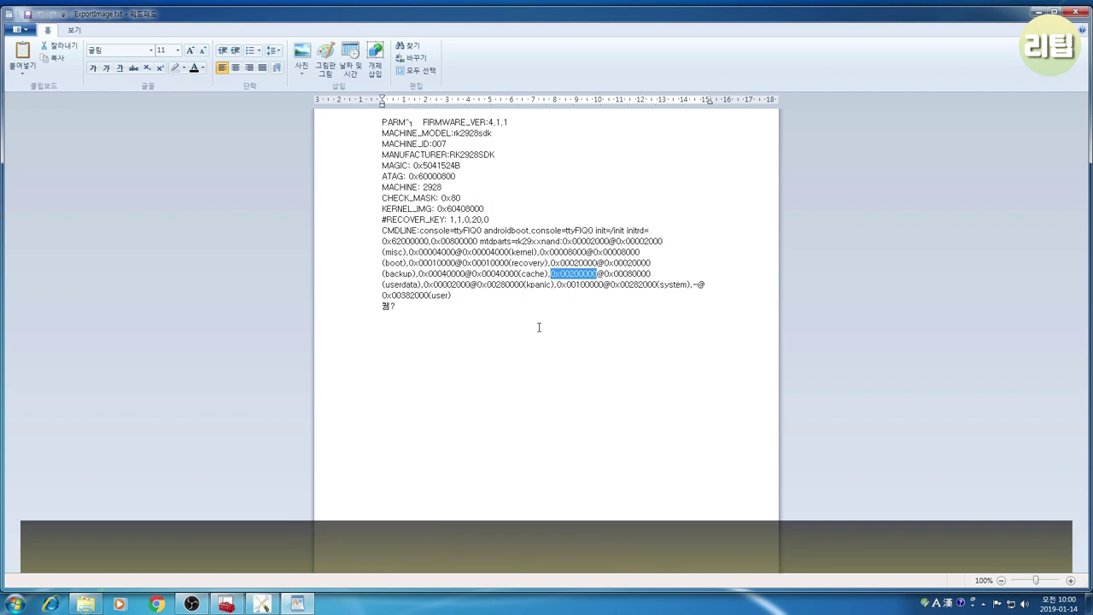
left_click(262, 604)
left_click(598, 494)
key("ctrl+a")
key("ctrl+v")
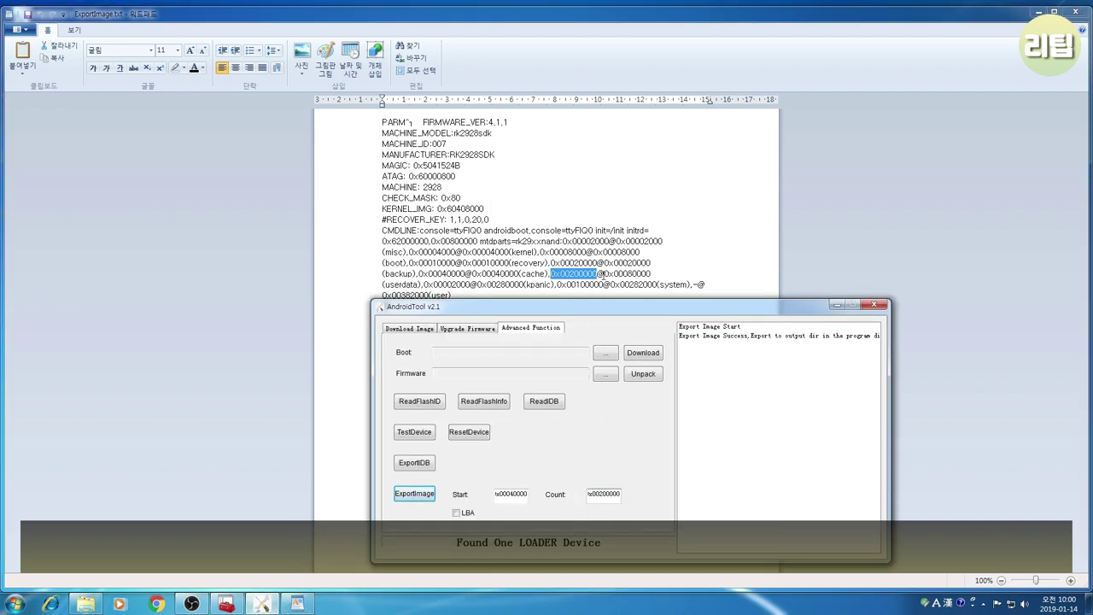
- Copy the userdata partition's address 0x00080000 from ExportImage.txt and set it as Start in AndroidTool
key("alt+Tab")
left_click_drag(606, 274, 657, 275)
key("alt+Tab")
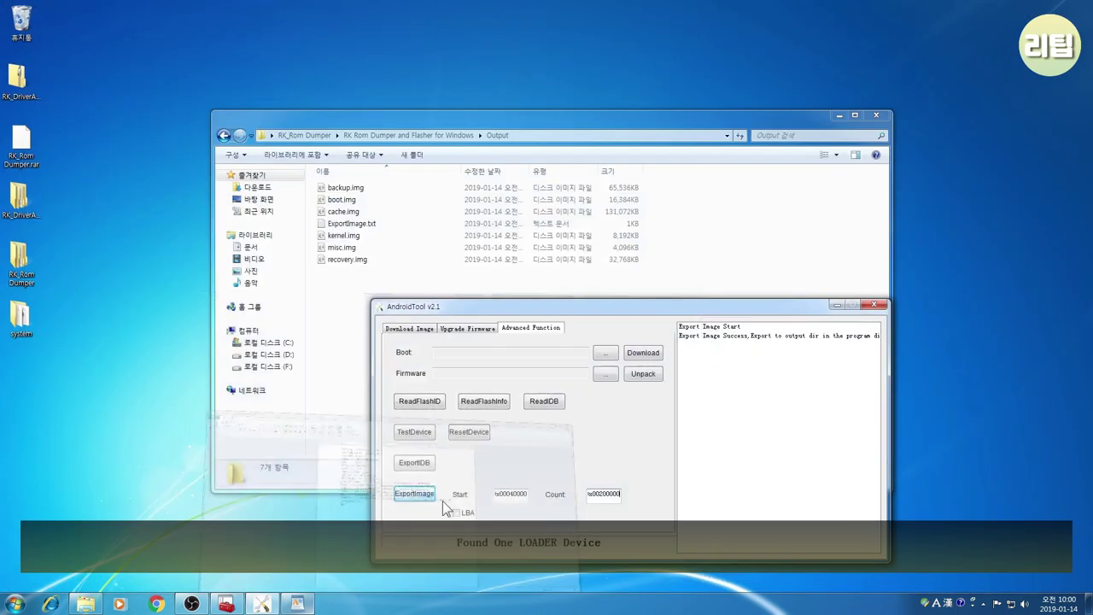
left_click(510, 494)
key("ctrl+a")
key("ctrl+v")
double_click(509, 495)
left_click(510, 494)
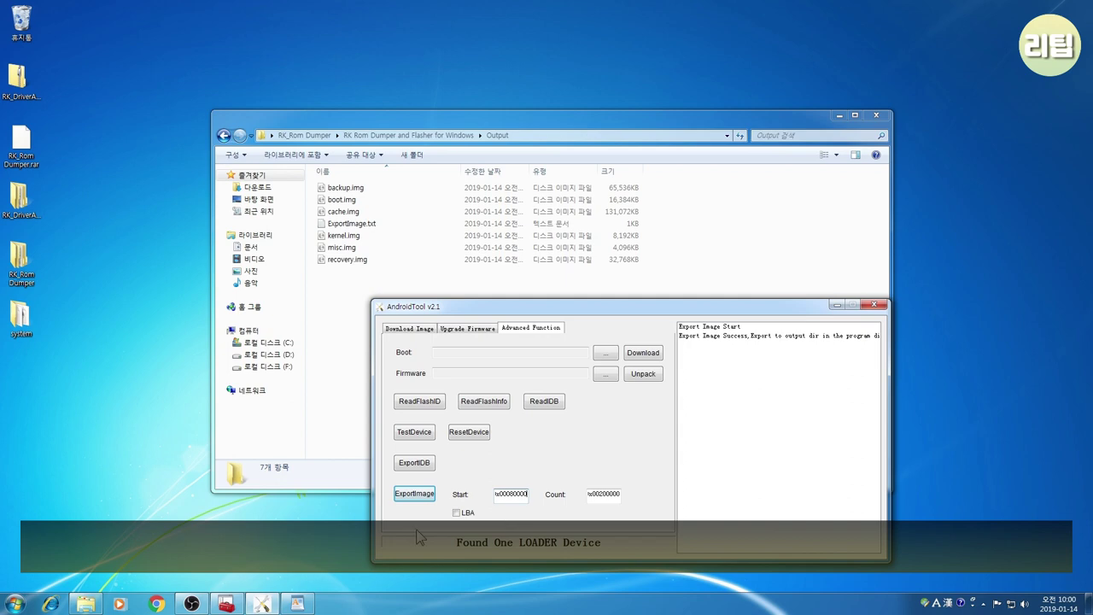
- Start exporting the userdata partition and check the Output folder for its image file
left_click(88, 604)
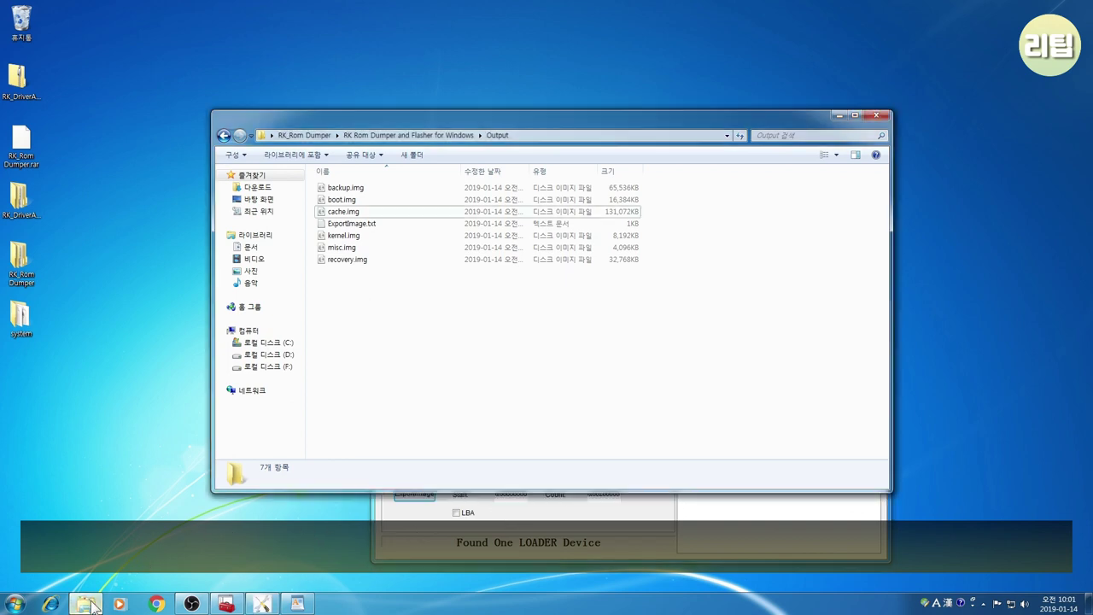
left_click(296, 604)
left_click(414, 495)
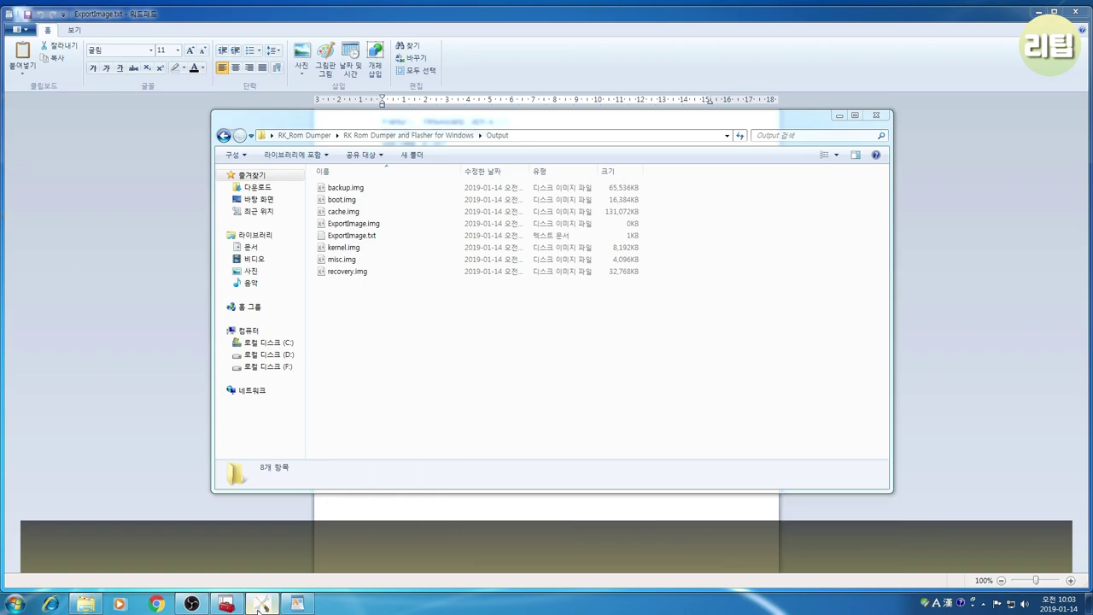
left_click(297, 604)
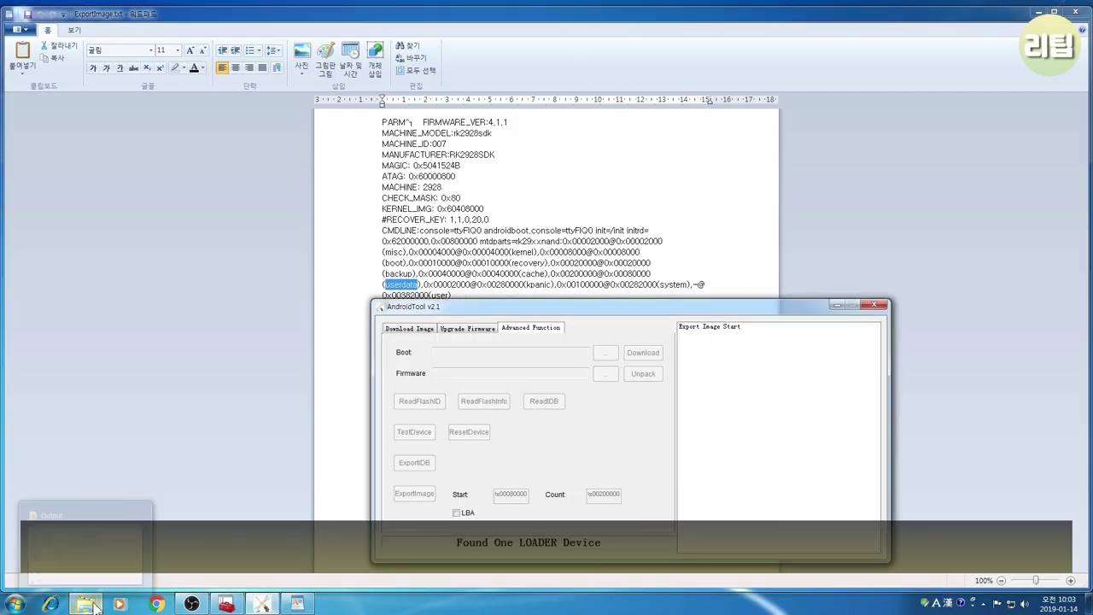
left_click(96, 606)
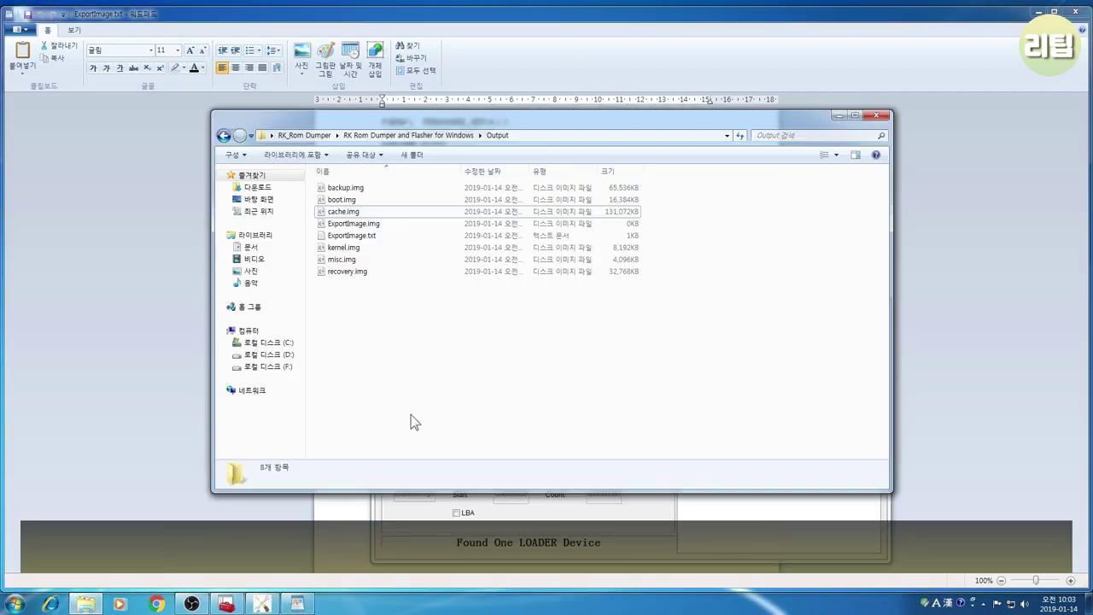
- Name the userdata export userdata.img and back up the kpanic partition as kpanic.img with Start 0x00280000 and Count 0x00002000
double_click(414, 227)
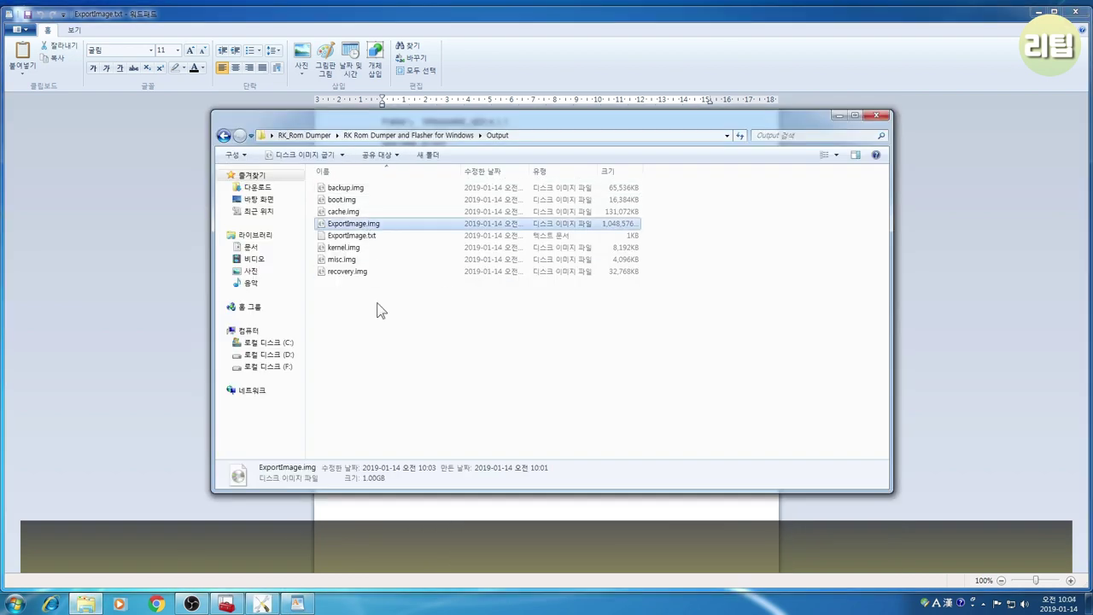
double_click(446, 284)
key("alt+Tab")
key("alt+Tab")
key("alt+Tab")
key("alt+Tab")
key("alt+Tab")
key("alt+Tab")
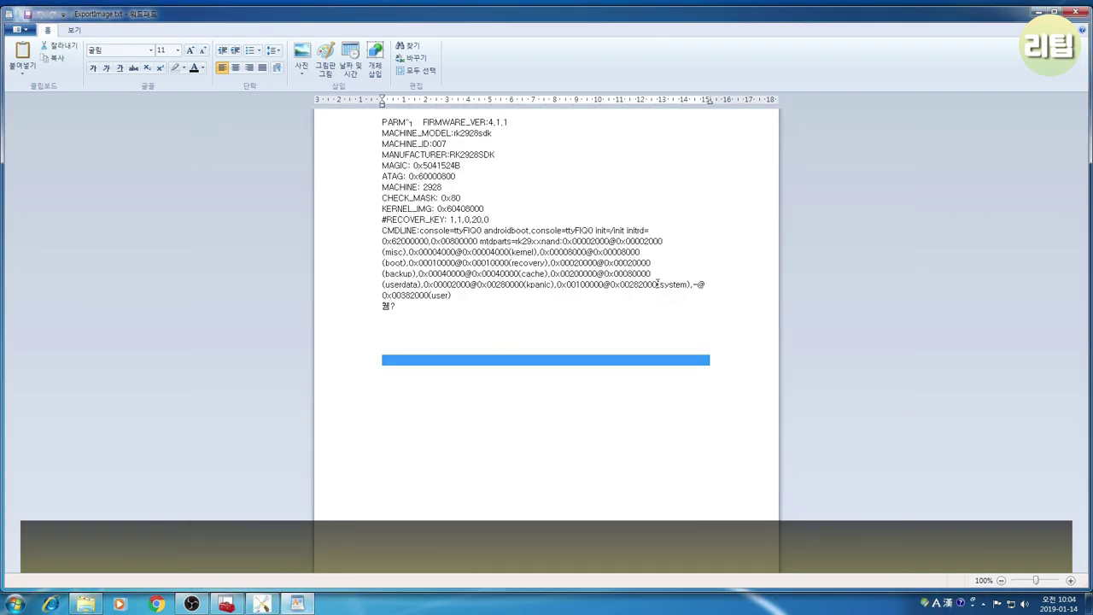
- Copy the system partition's size 0x00100000 from ExportImage.txt and set it as the Count in AndroidTool
left_click(603, 285)
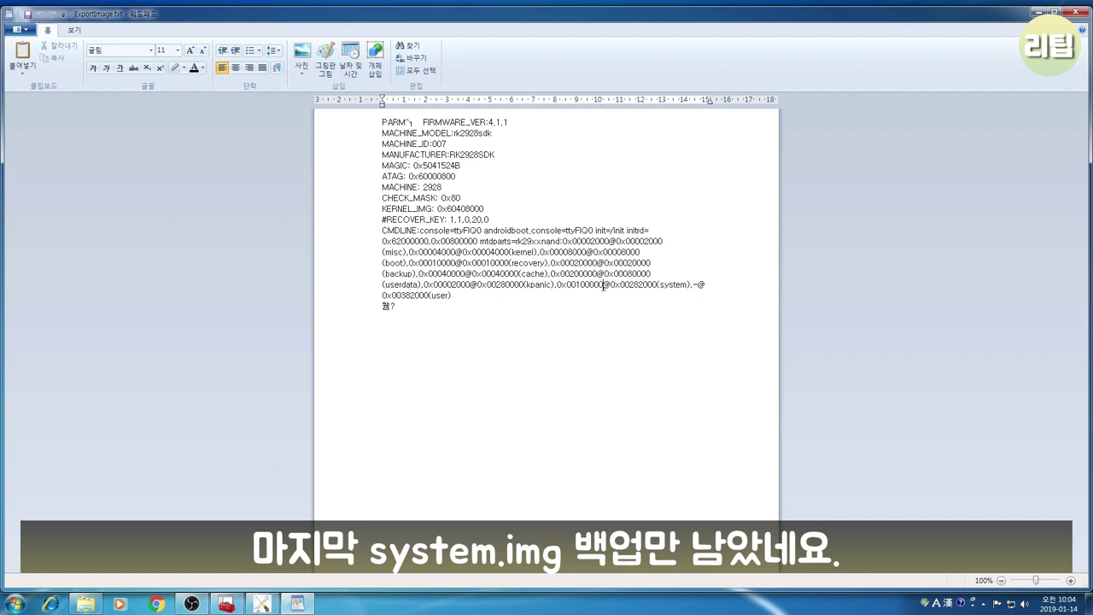
double_click(603, 284)
key("ctrl+c")
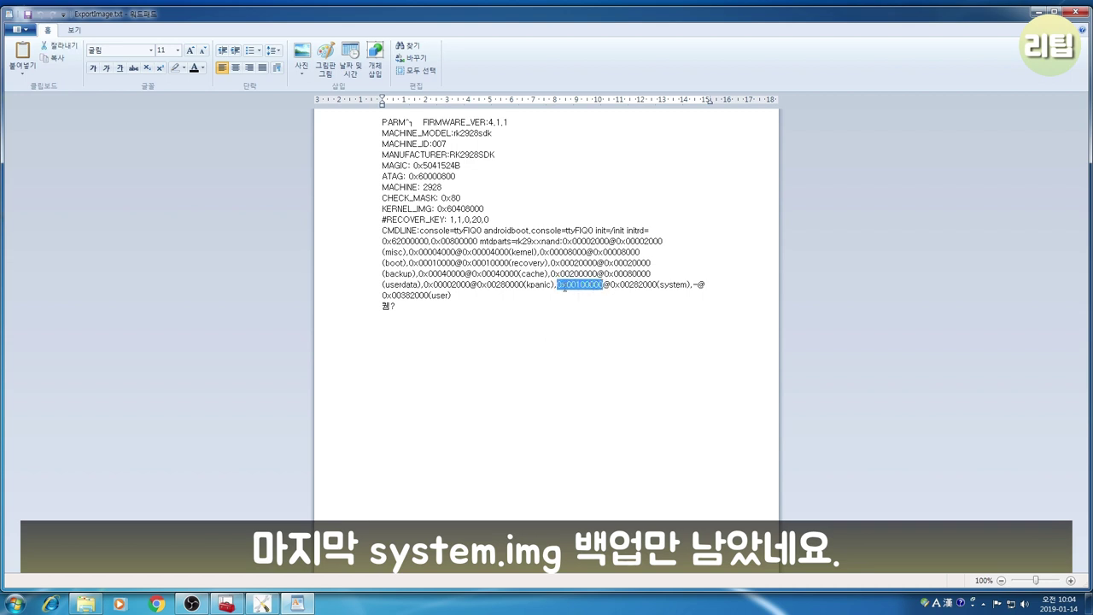
left_click(265, 604)
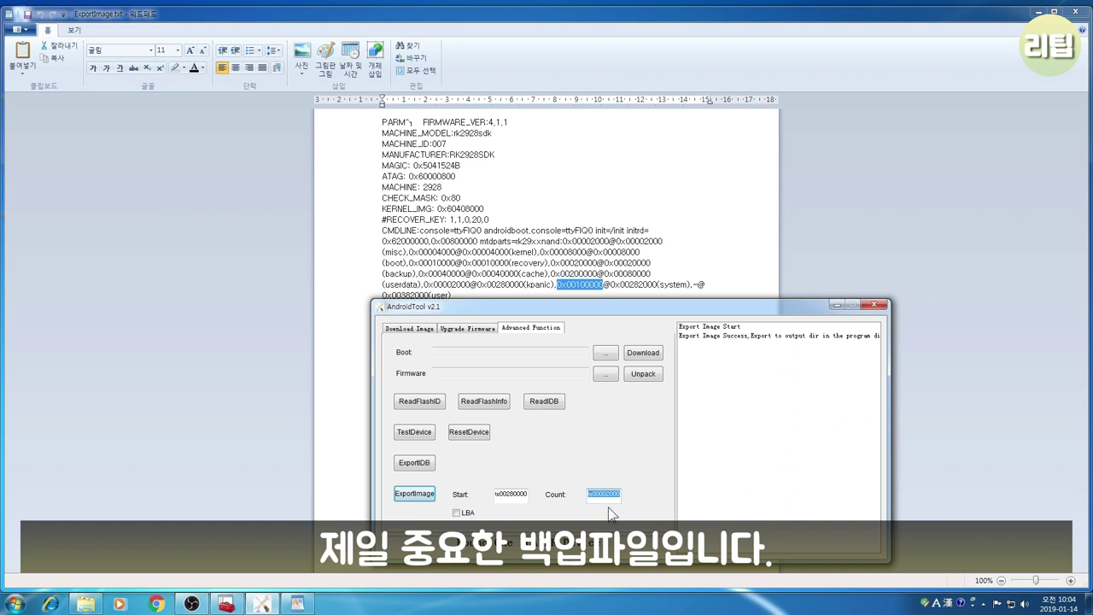
key("BackSpace")
key("ctrl+v")
- Copy the system partition's address 0x00282000 from ExportImage.txt and set it as Start in AndroidTool
key("alt+Tab")
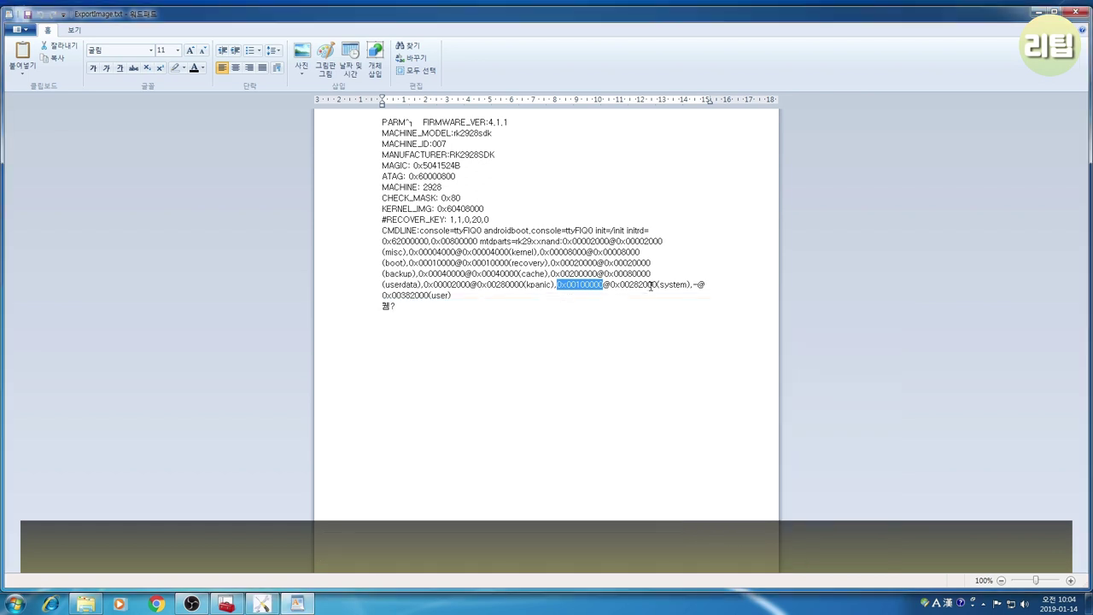
double_click(654, 285)
key("ctrl+c")
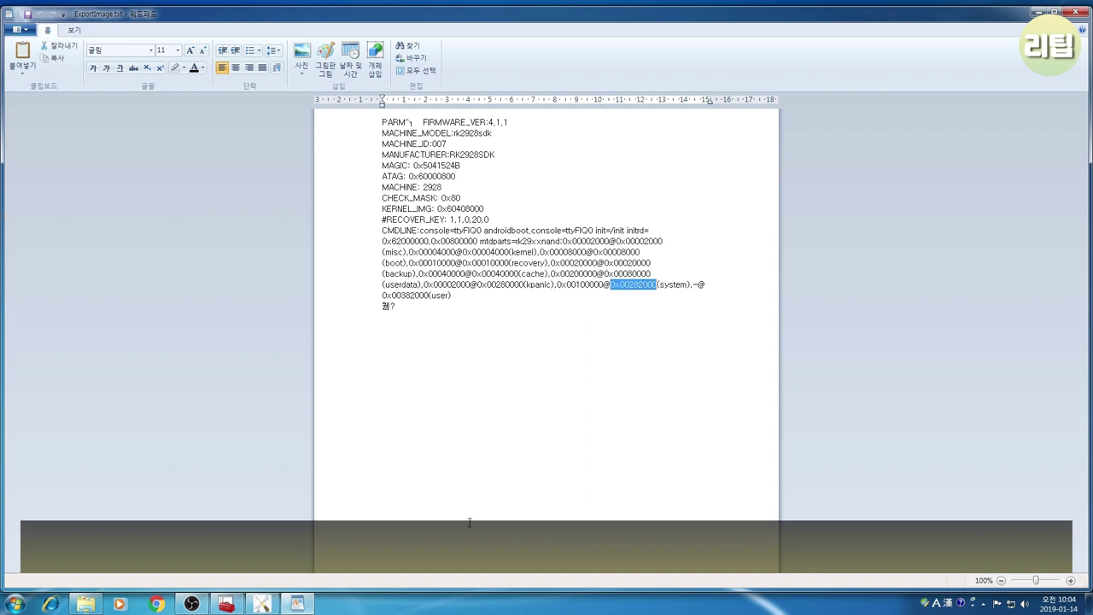
left_click(296, 604)
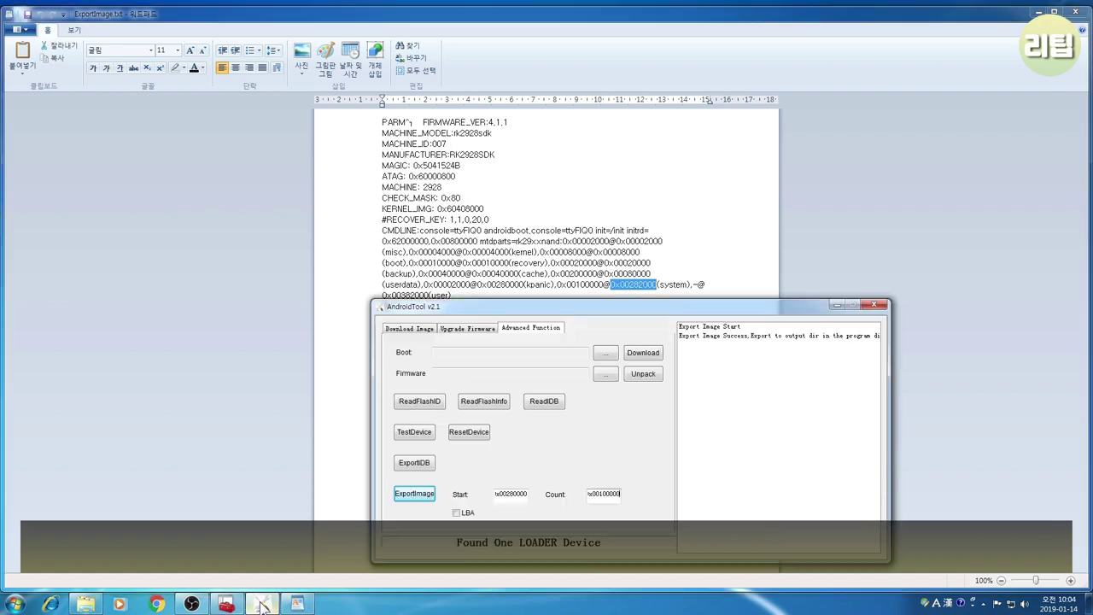
double_click(517, 493)
key("ctrl+v")
- Export the system partition image and check its partition name in ExportImage.txt and its file in the Output folder
left_click(424, 495)
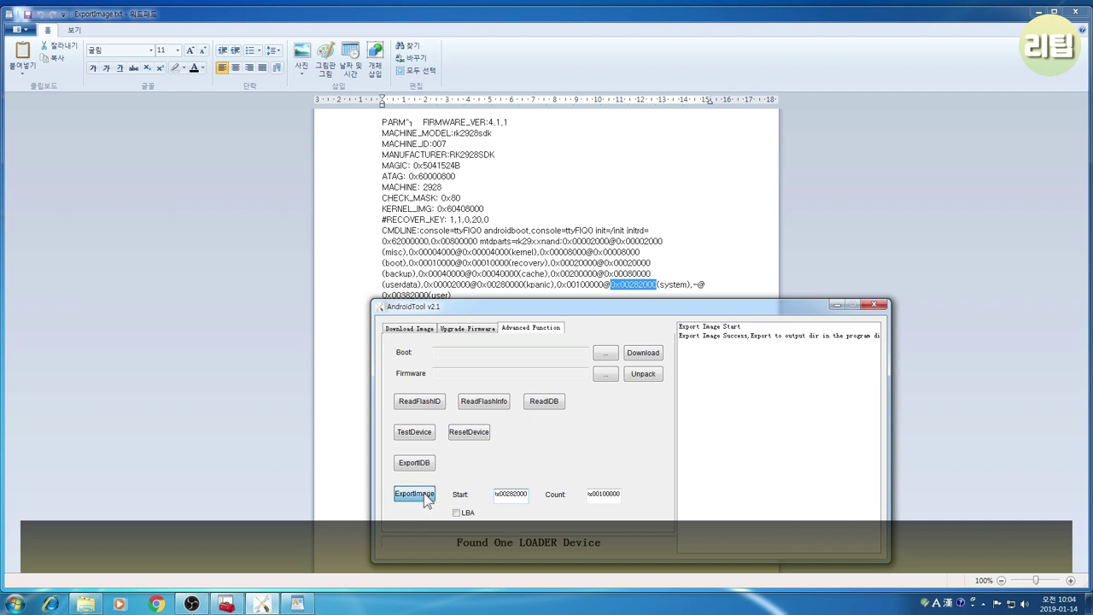
left_click(688, 285)
double_click(683, 285)
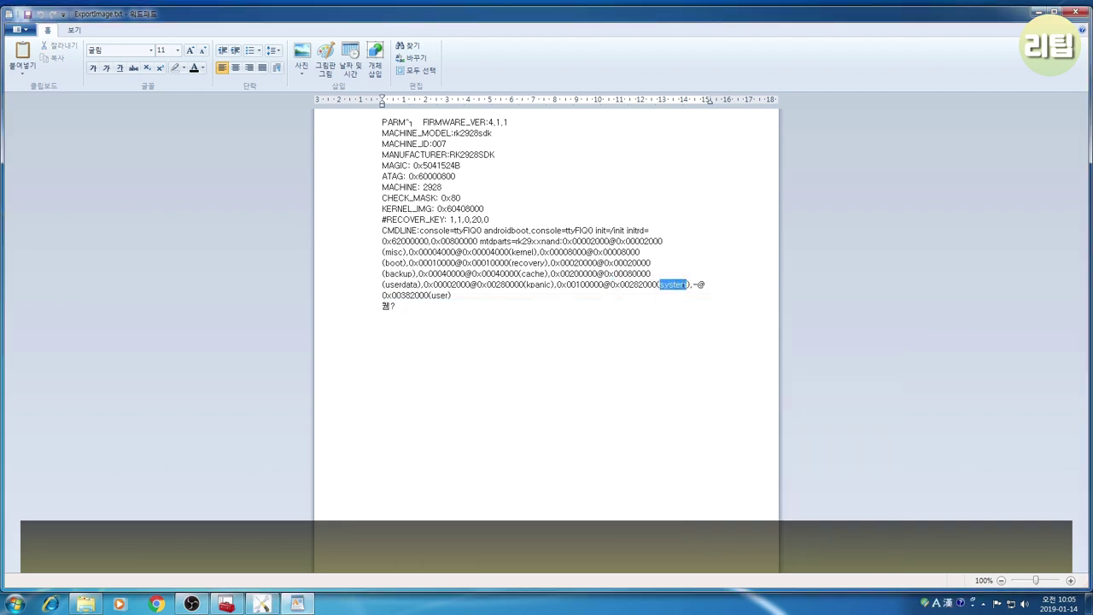
left_click(86, 603)
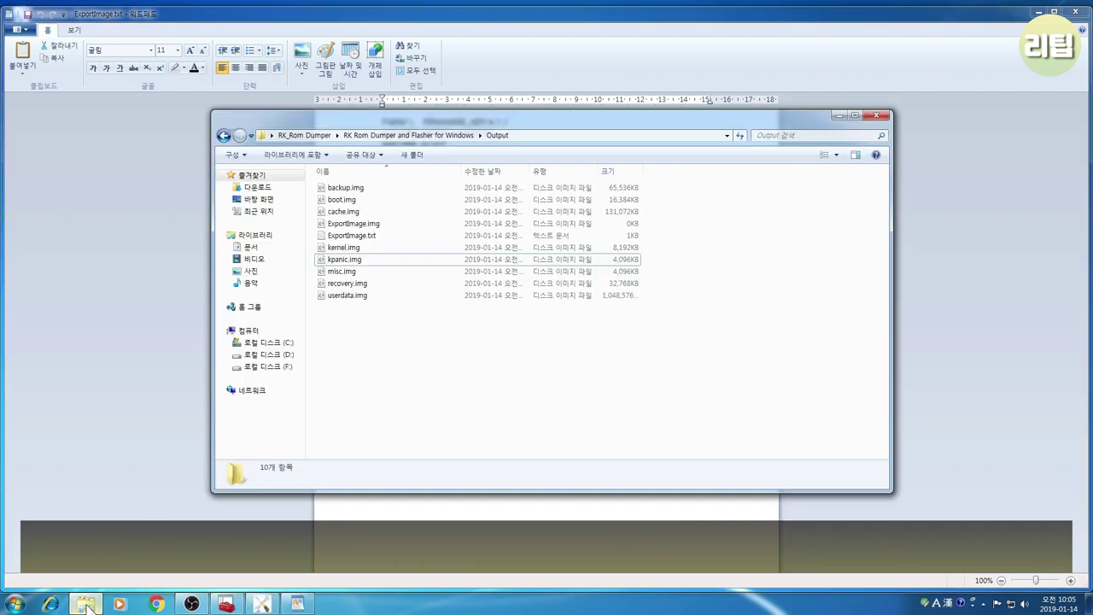
left_click(298, 604)
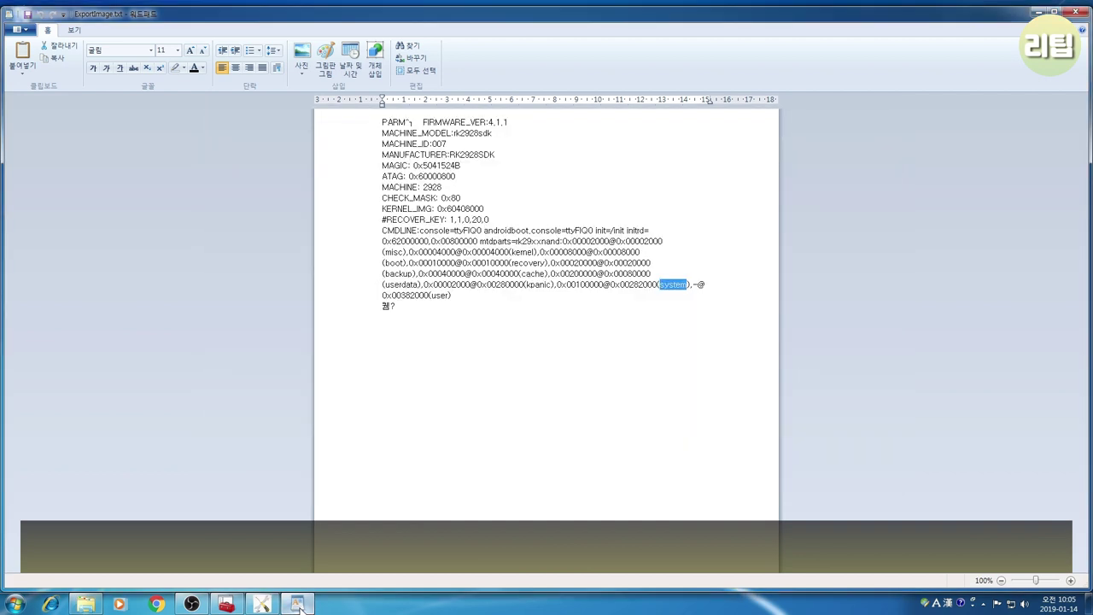
left_click(275, 604)
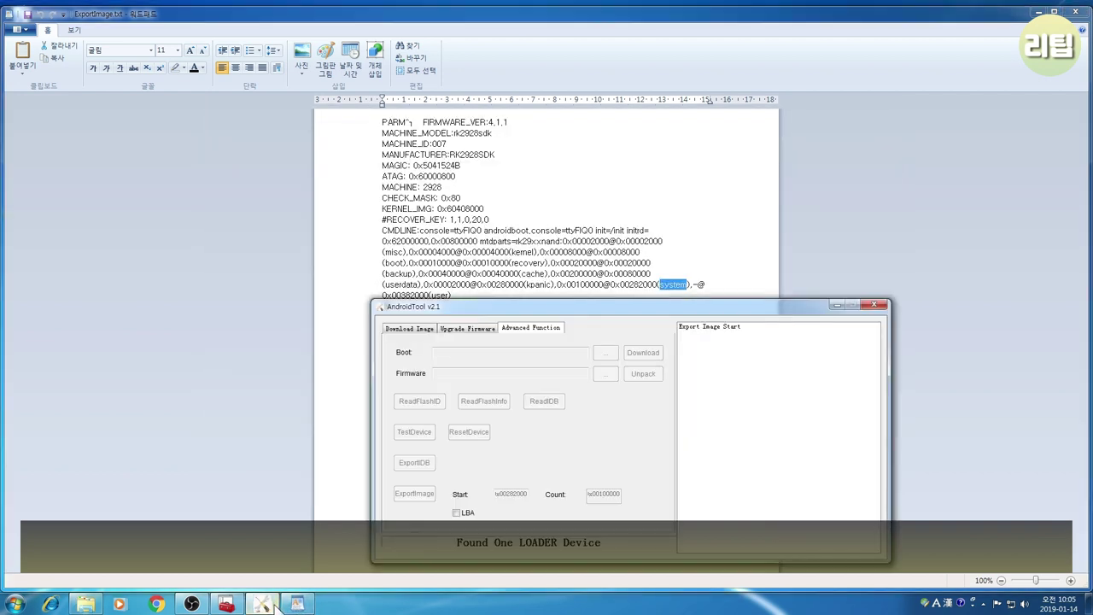
left_click(86, 604)
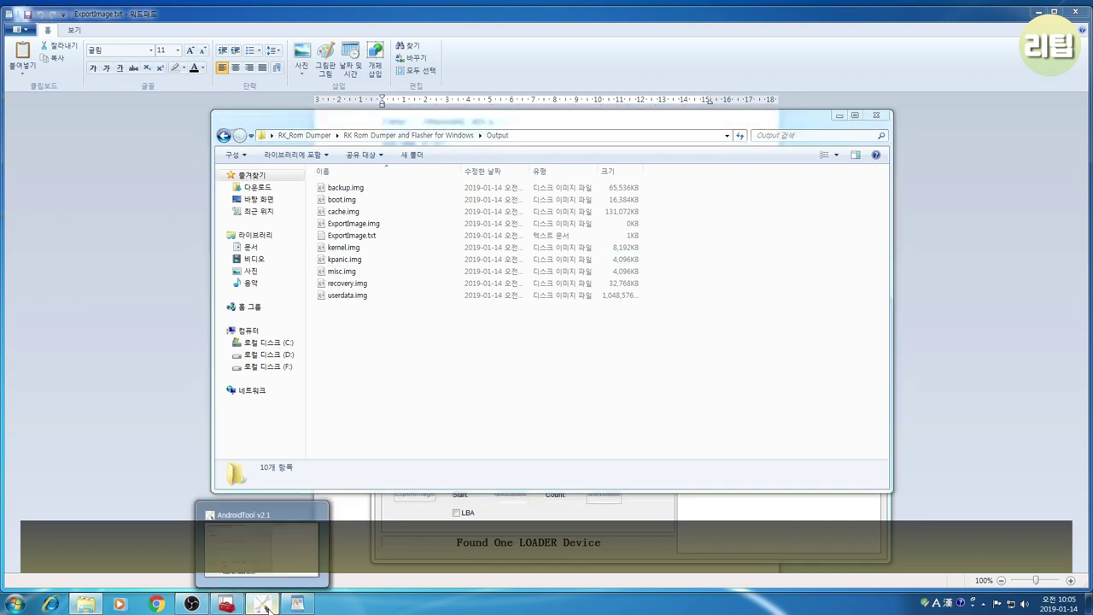
left_click(265, 606)
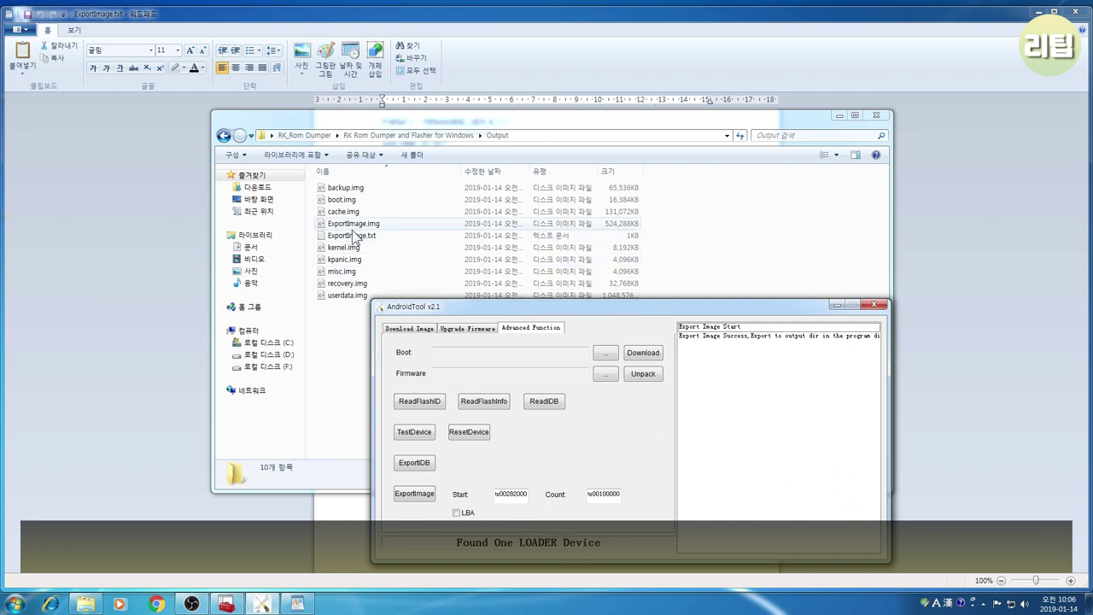
- Rename the exported ExportImage.img in the Output folder as system.img
left_click(349, 226)
left_click(348, 224)
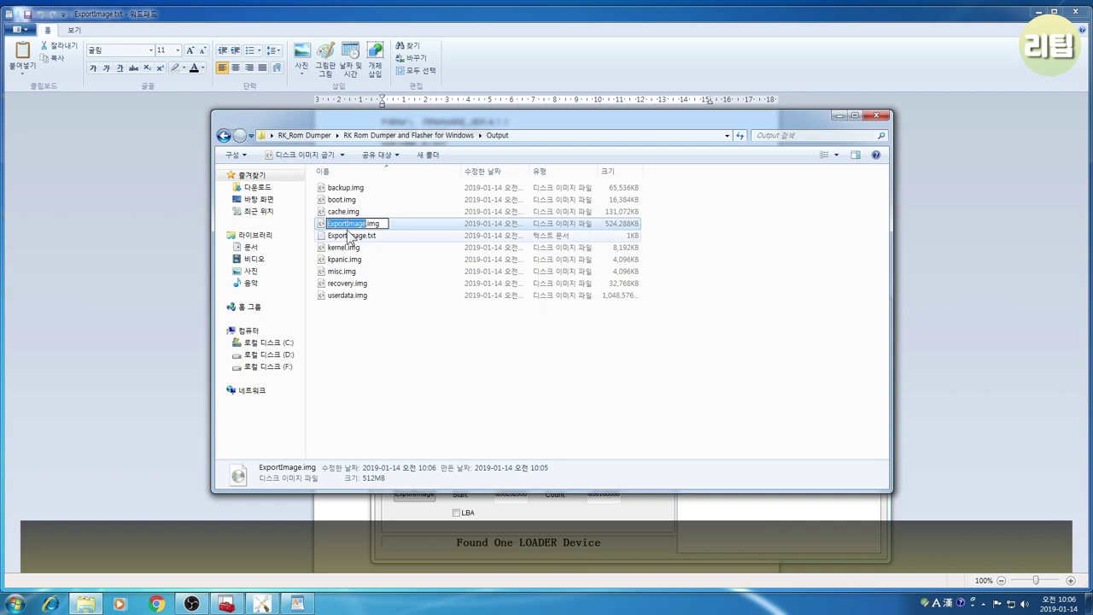
type("system")
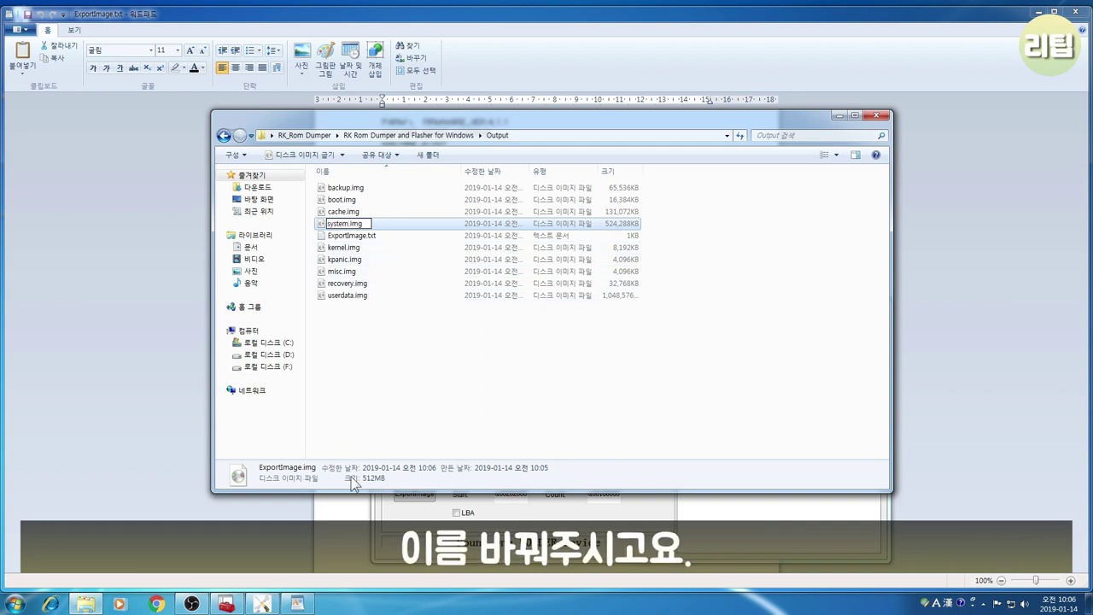
key("Return")
left_click(410, 405)
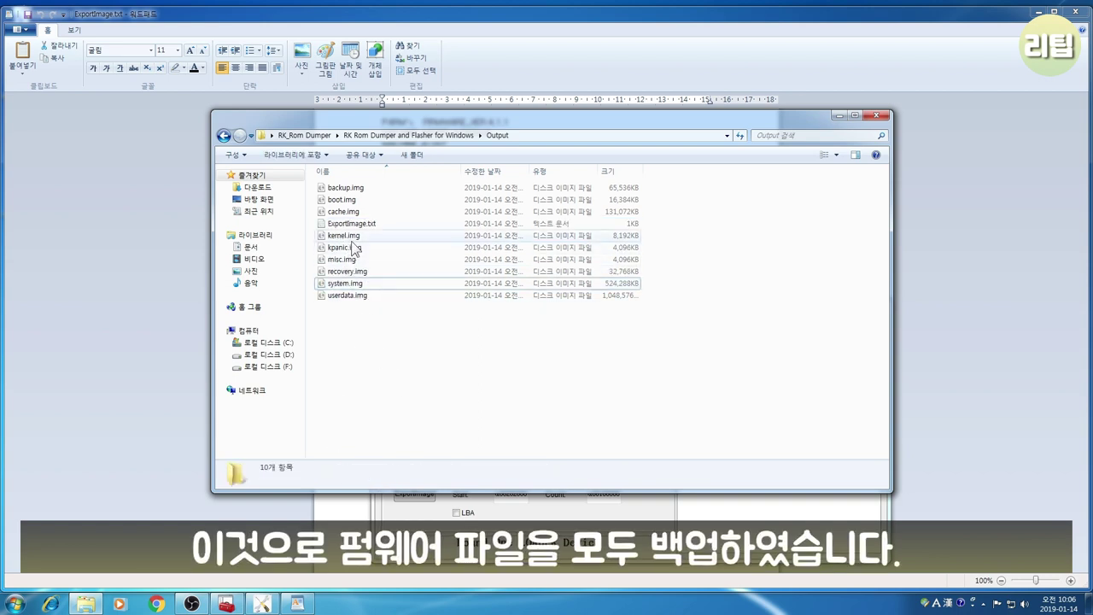
left_click_drag(375, 341, 352, 185)
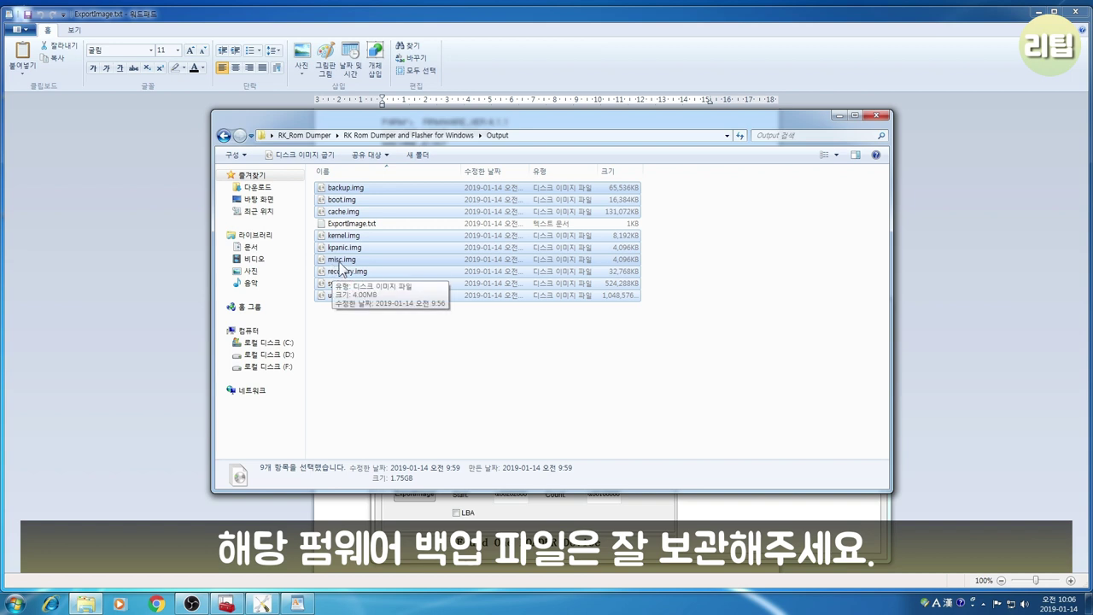
right_click(342, 263)
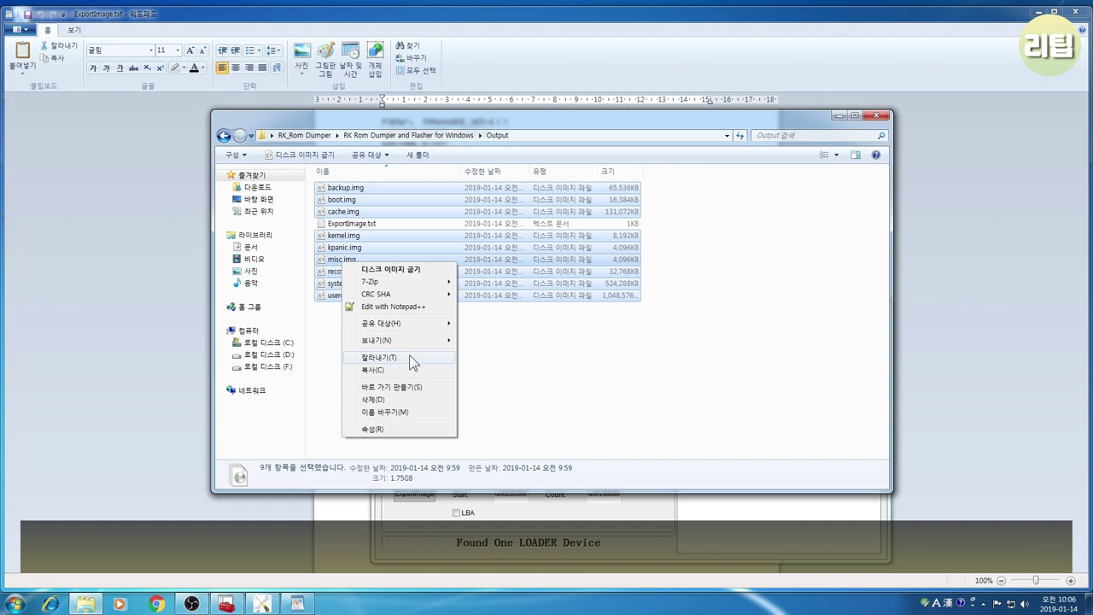
left_click(483, 327)
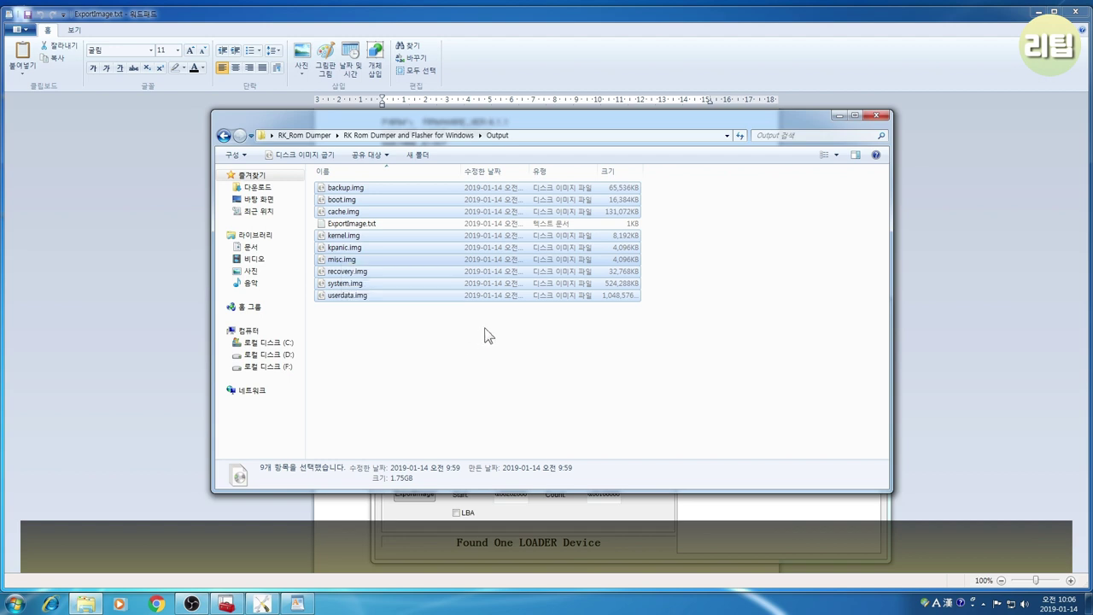
- Create a folder named 순정 펌웨어 백업 inside the Output folder
right_click(352, 308)
mouse_move(418, 443)
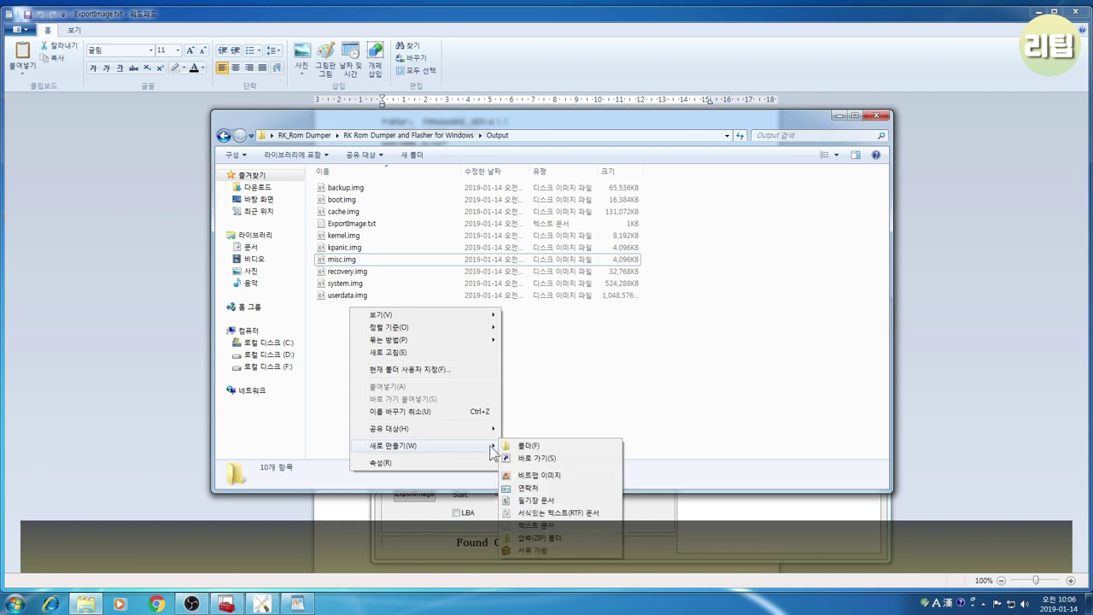
left_click(513, 449)
key("Hangul")
type("순정 펌웨어 백업")
key("Return")
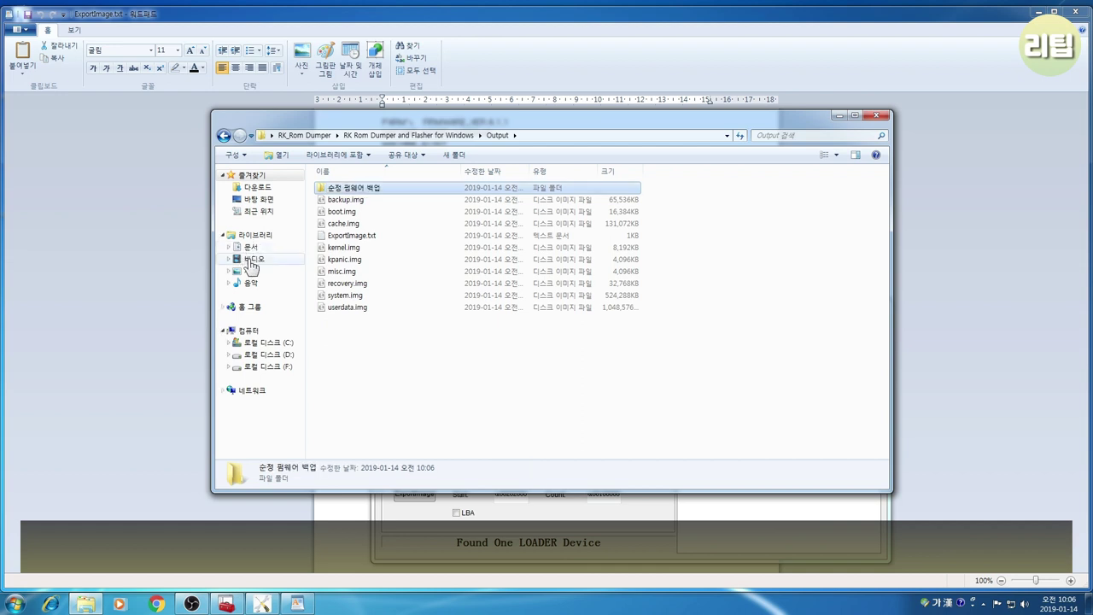
- Move all the partition .img files into the 순정 펌웨어 백업 folder, leaving ExportImage.txt in Output
left_click_drag(381, 358, 346, 256)
left_click(343, 223, "ctrl")
left_click(355, 214, "ctrl")
left_click(346, 200, "ctrl")
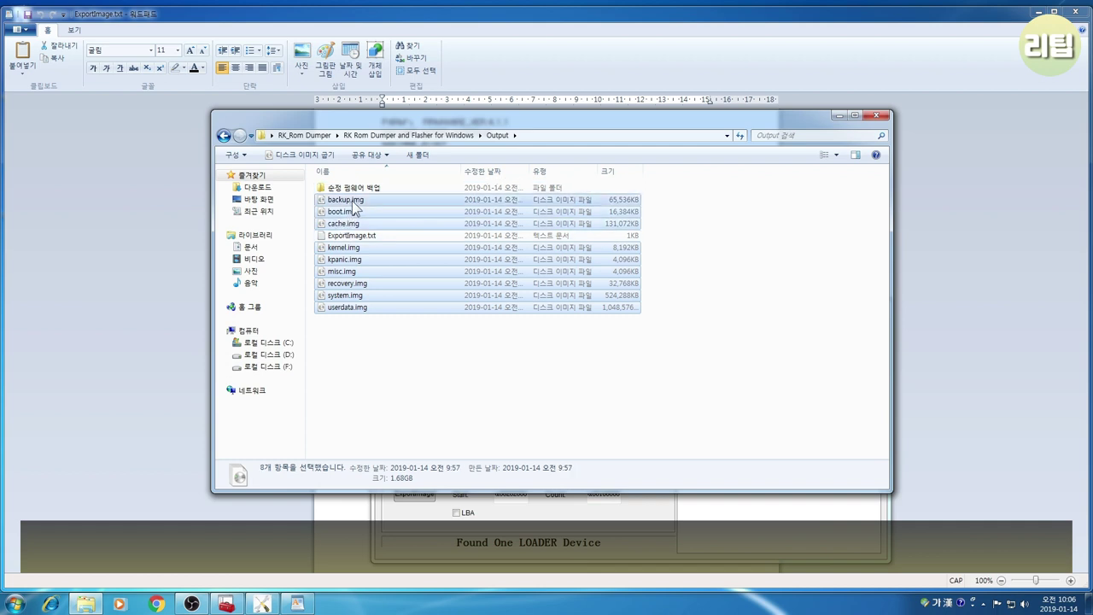
left_click_drag(346, 199, 362, 186)
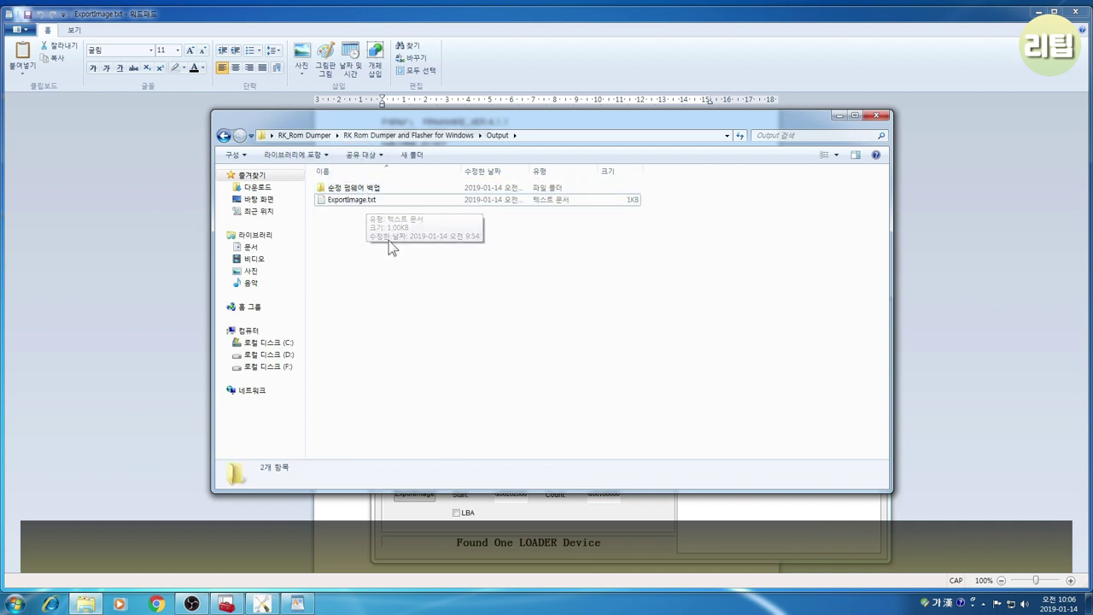
- Close the ExportImage.txt documents and copy the custom firmware's system.img from the system folder on the desktop
double_click(363, 201)
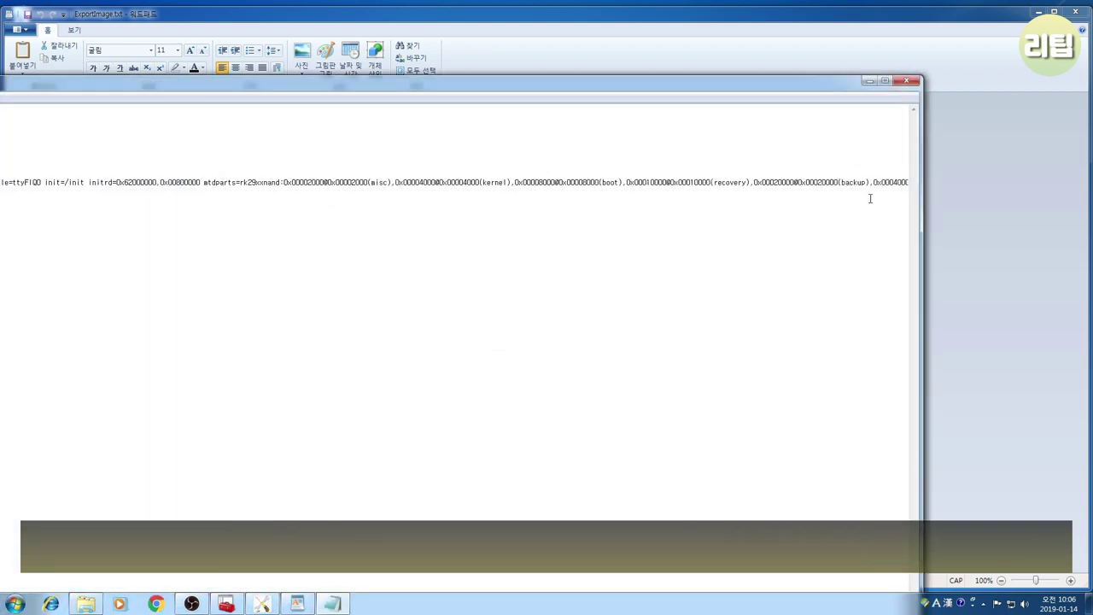
left_click(907, 81)
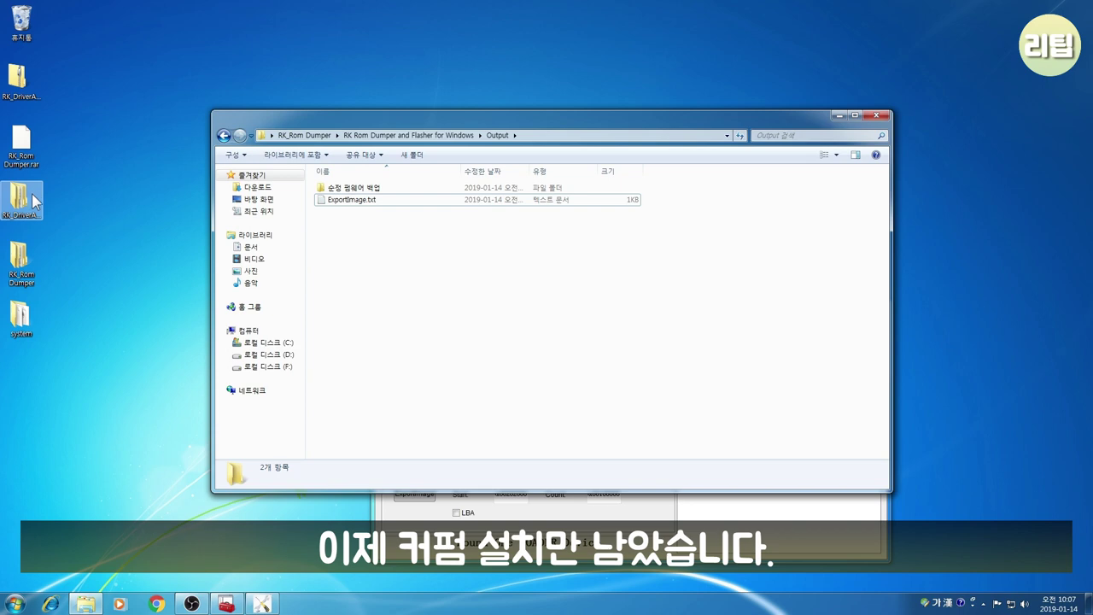
left_click(7, 334)
double_click(7, 335)
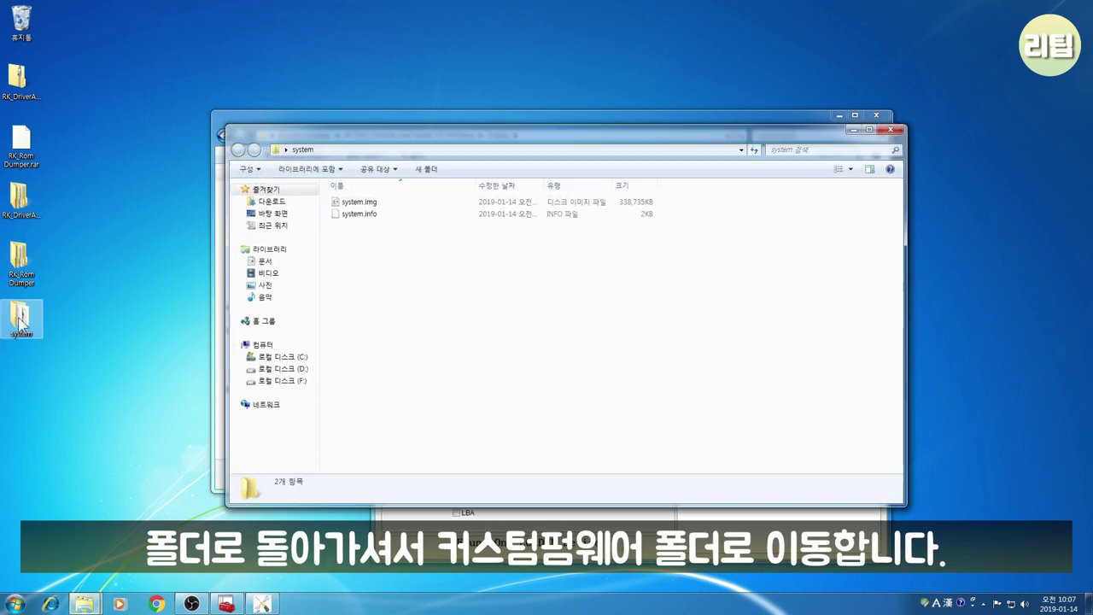
right_click(359, 203)
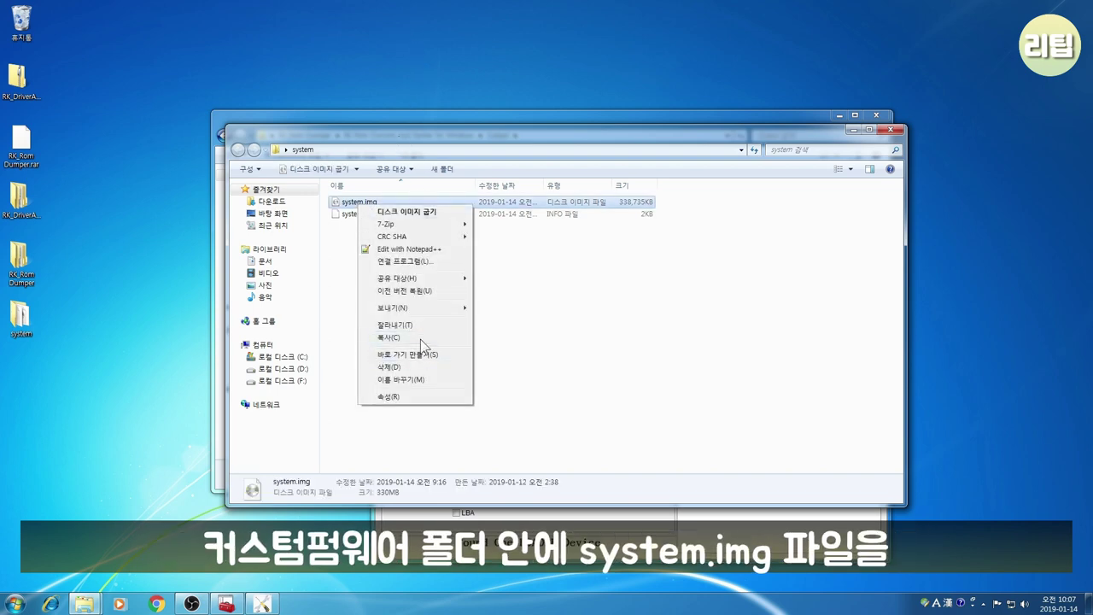
left_click(391, 337)
left_click(892, 129)
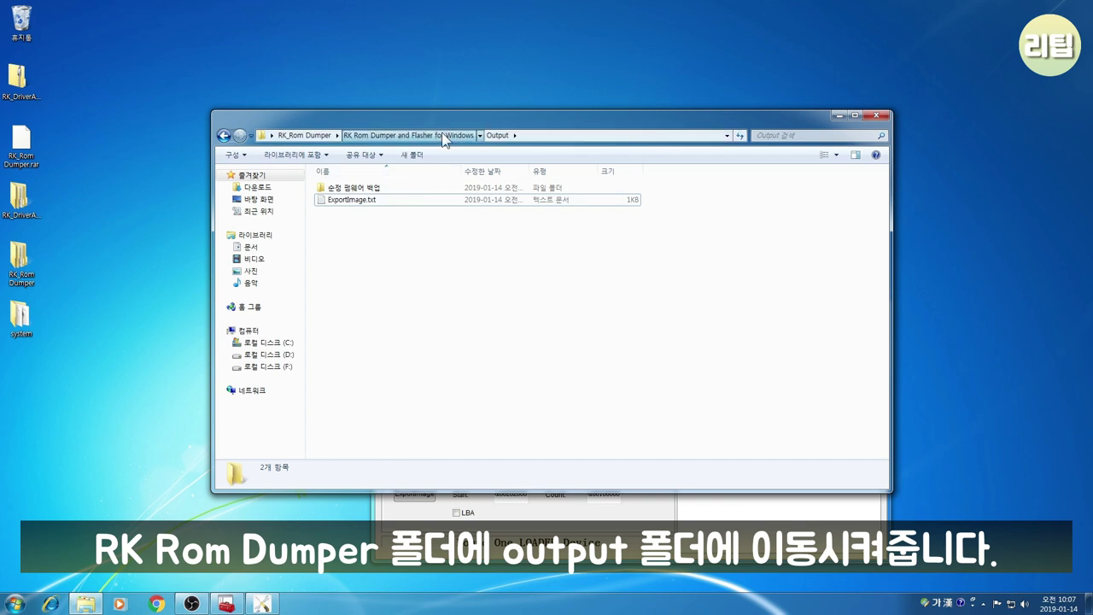
- Paste the custom system.img into the Output folder of RK Rom Dumper and Flasher for Windows
left_click(427, 136)
left_click(342, 249)
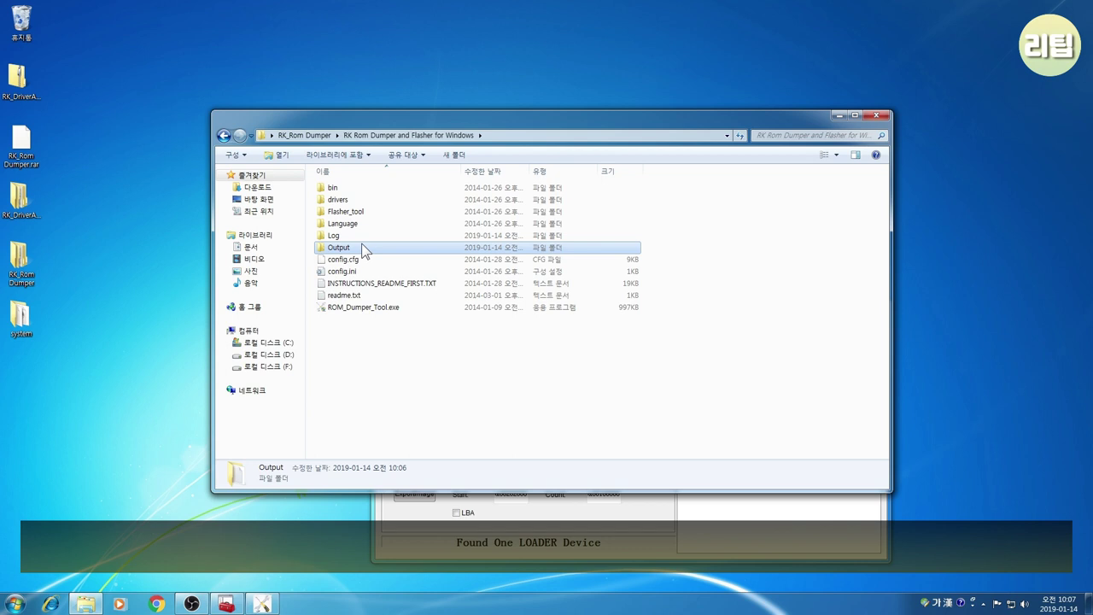
double_click(362, 247)
right_click(362, 246)
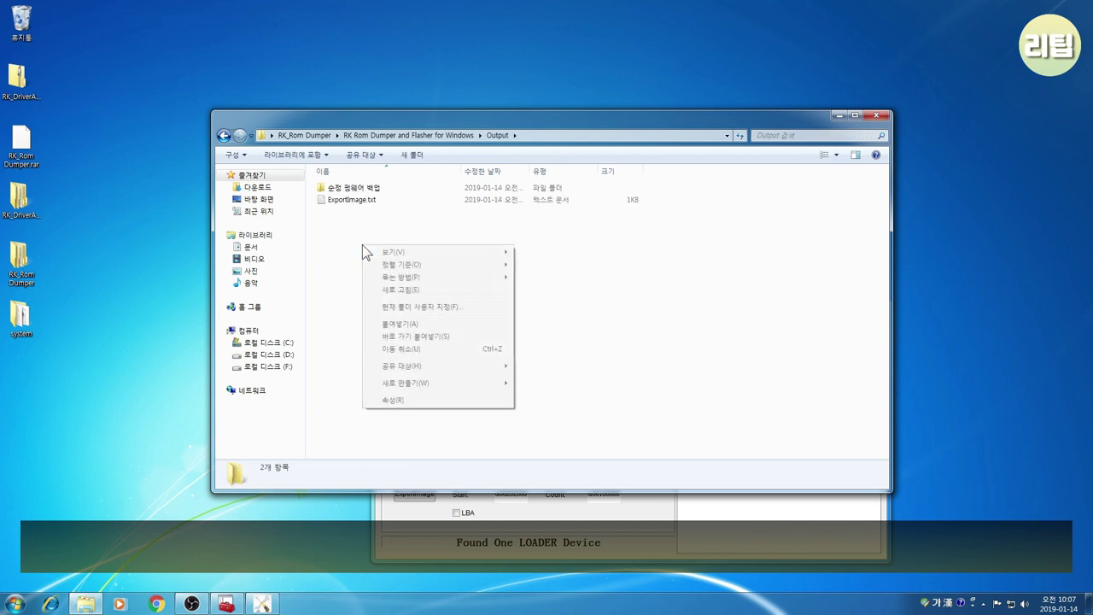
left_click(399, 324)
left_click(398, 323)
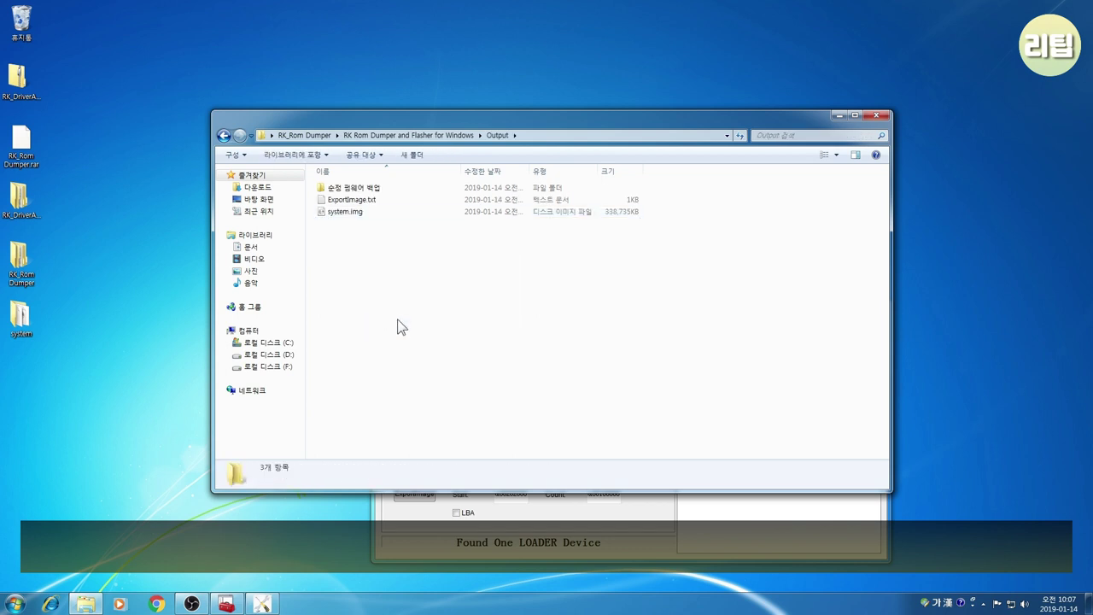
- In AndroidTool's Download Image list, enable only the system entry with the path Output\system.img
left_click(539, 517)
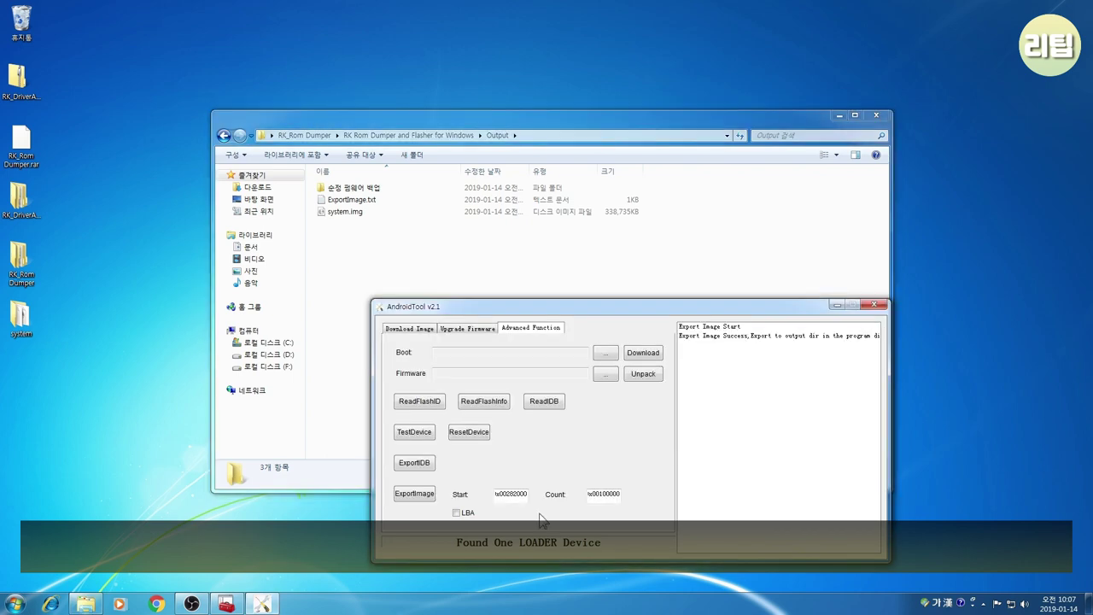
left_click(423, 329)
left_click_drag(474, 305, 486, 214)
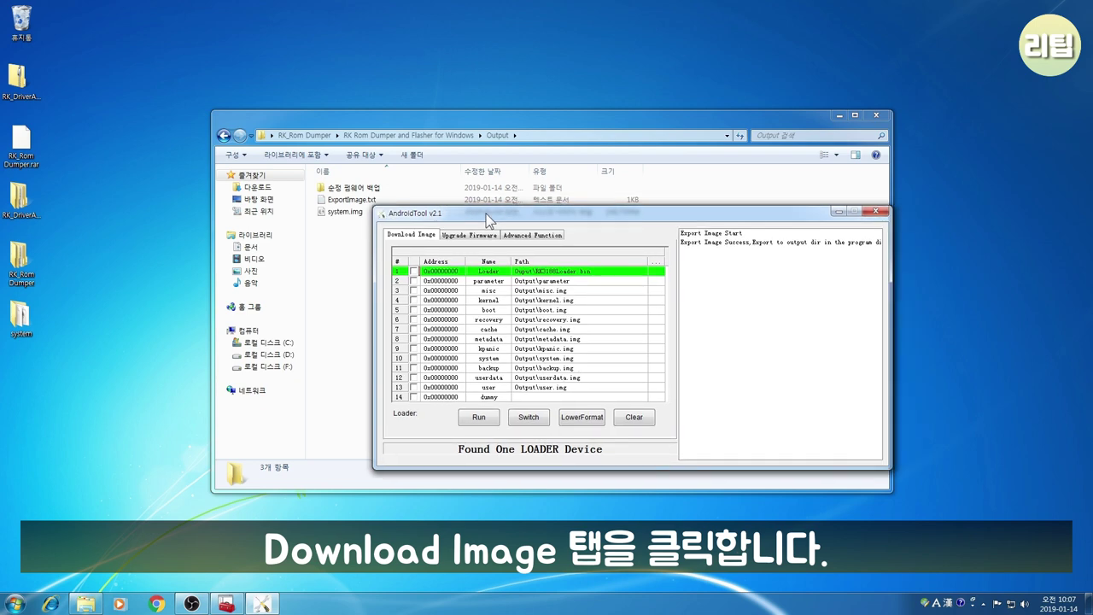
left_click(440, 359)
left_click(528, 360)
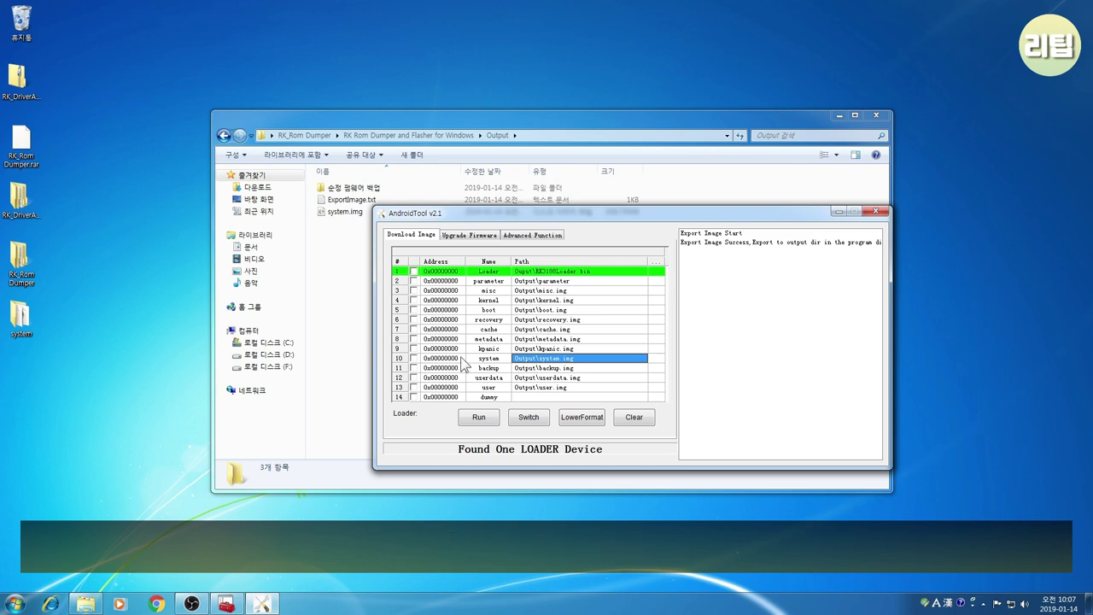
left_click(414, 358)
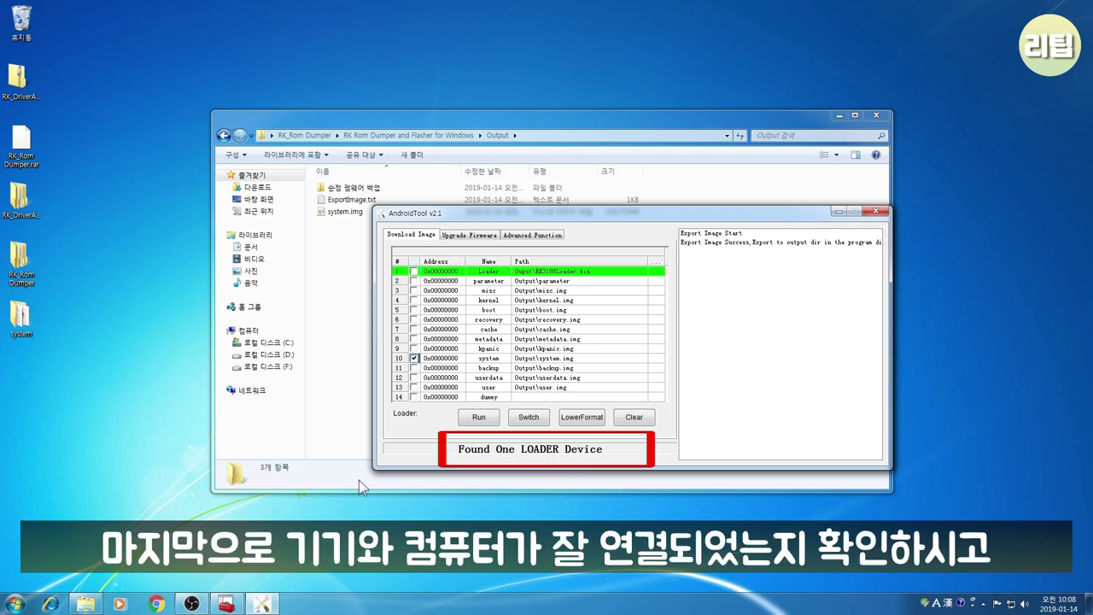
- Flash the enabled system image to the device, wait for it to finish, and close AndroidTool and the Output folder
left_click(474, 421)
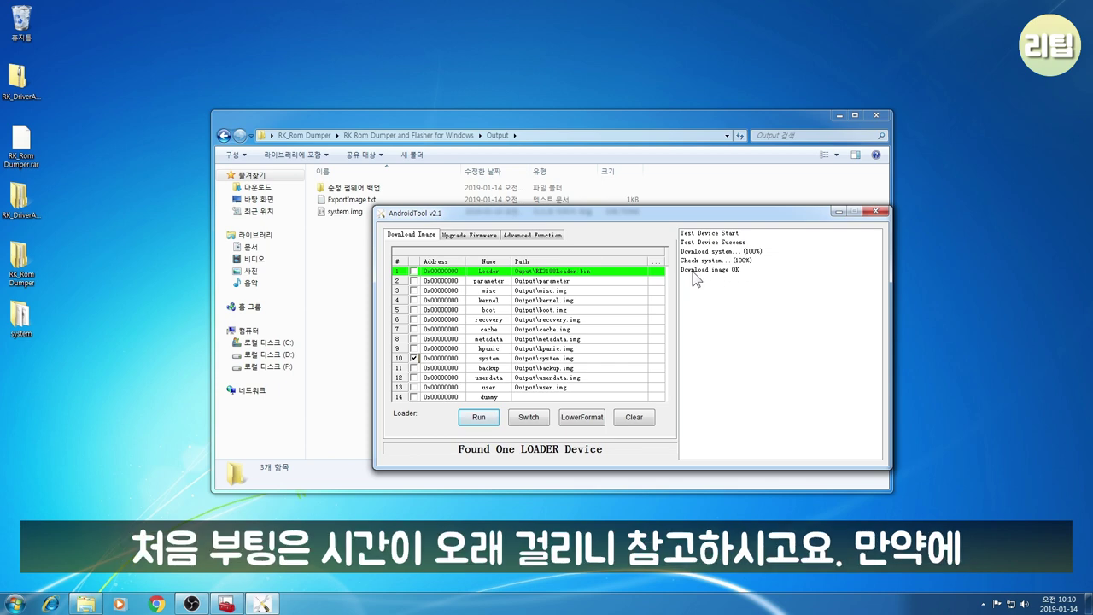
left_click(875, 211)
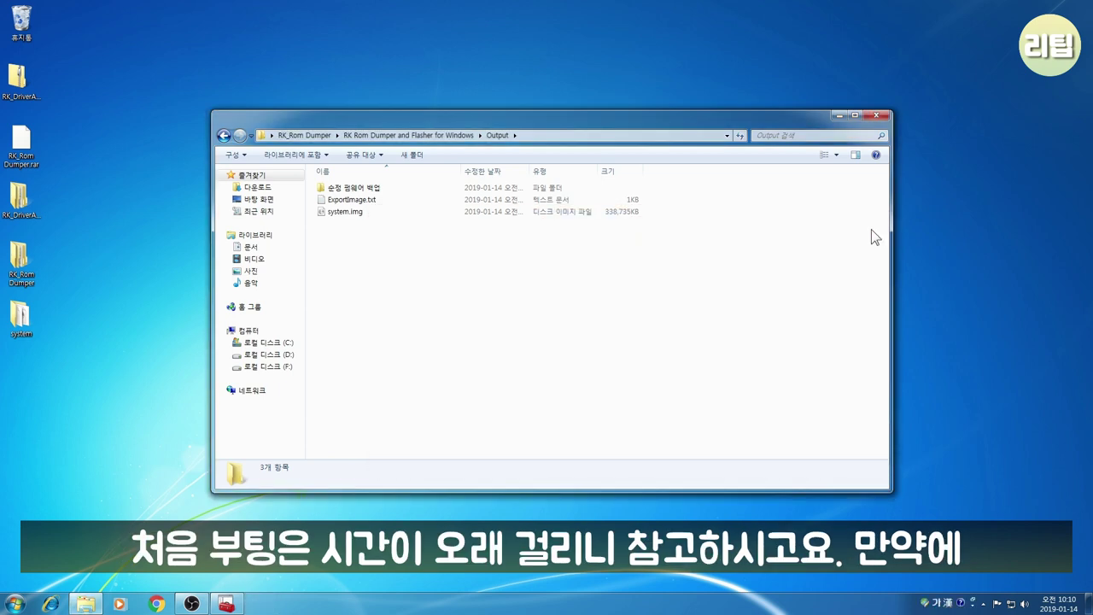
left_click(877, 116)
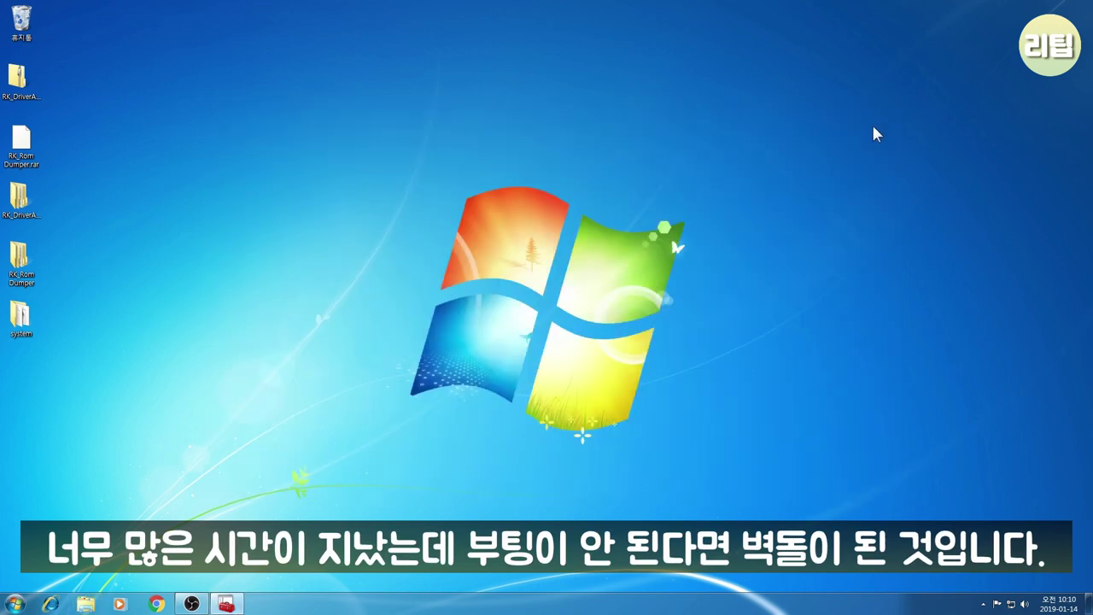